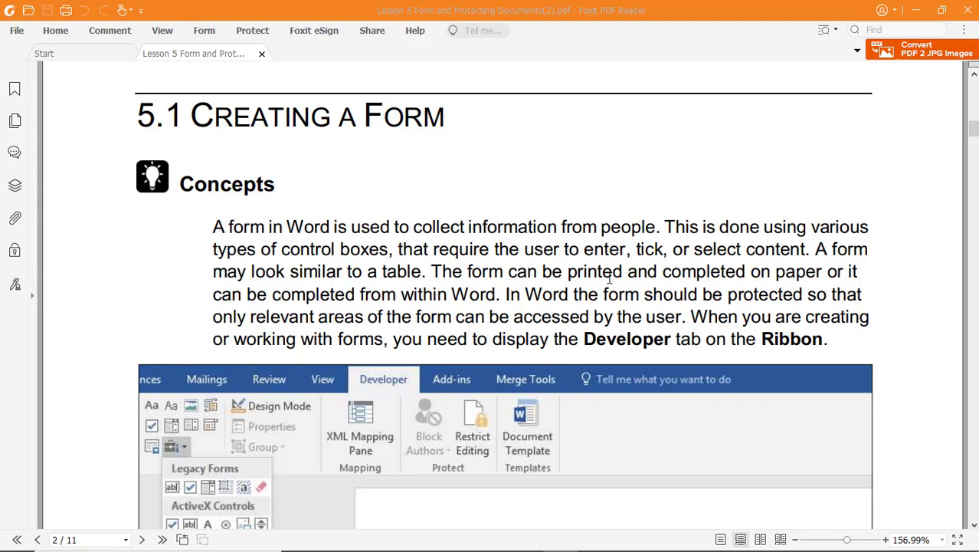
Scroll the lesson PDF up to page 1's Lesson 5 title and topic list.
{"action": "scroll", "coordinate": [610, 278], "scroll_direction": "up", "scroll_amount": 10}
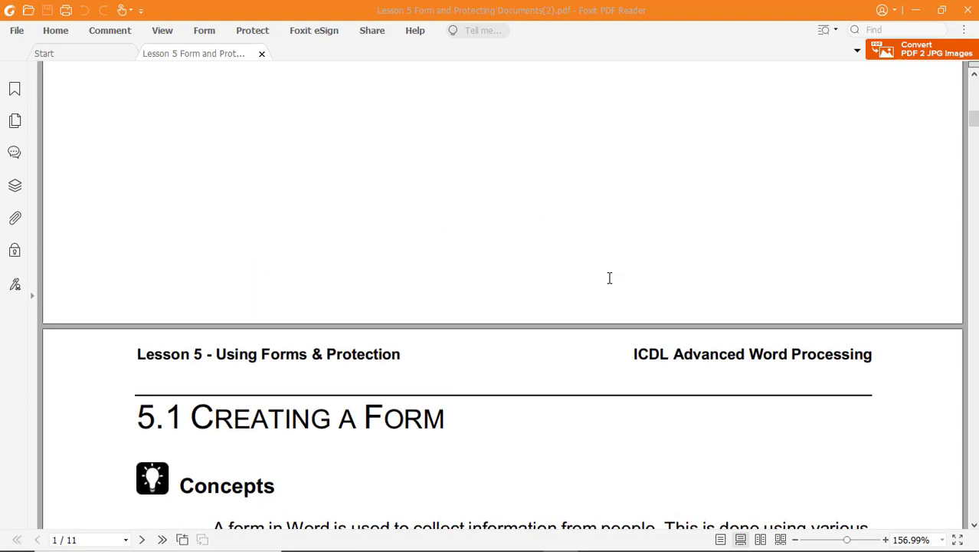
{"action": "scroll", "coordinate": [609, 278], "scroll_direction": "up", "scroll_amount": 2}
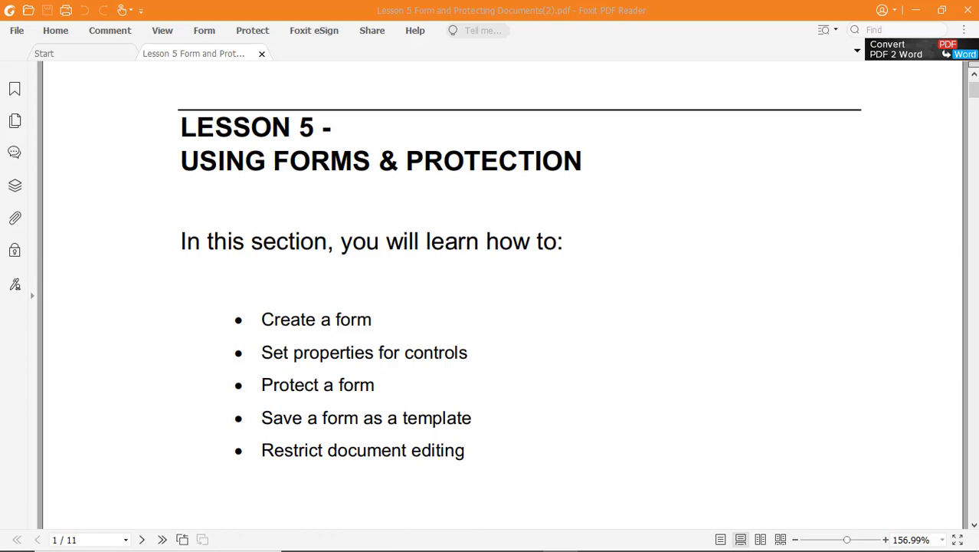
Open CUSTPR1.docx from Word's recent documents, then return to the lesson PDF.
{"action": "mouse_move", "coordinate": [449, 546]}
{"action": "left_click", "coordinate": [522, 541]}
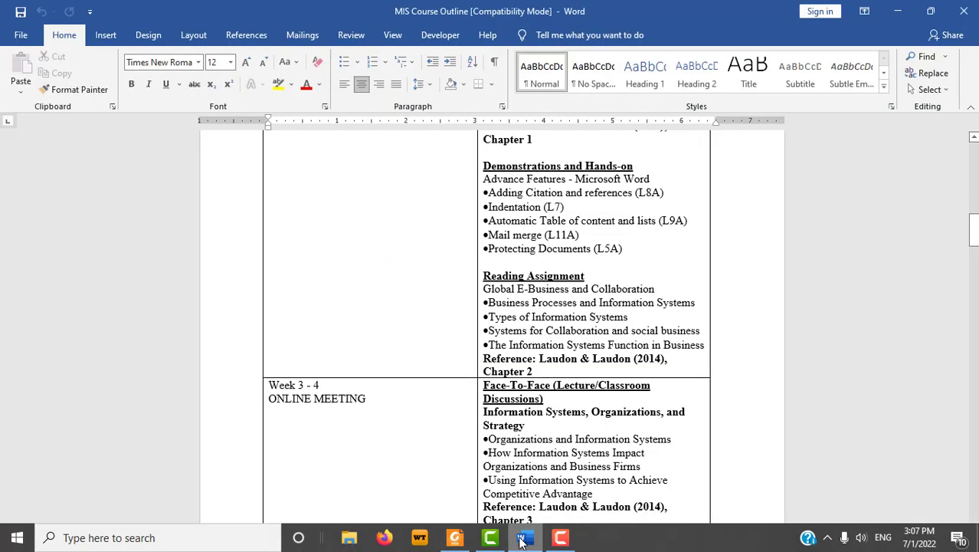
{"action": "left_click", "coordinate": [32, 42]}
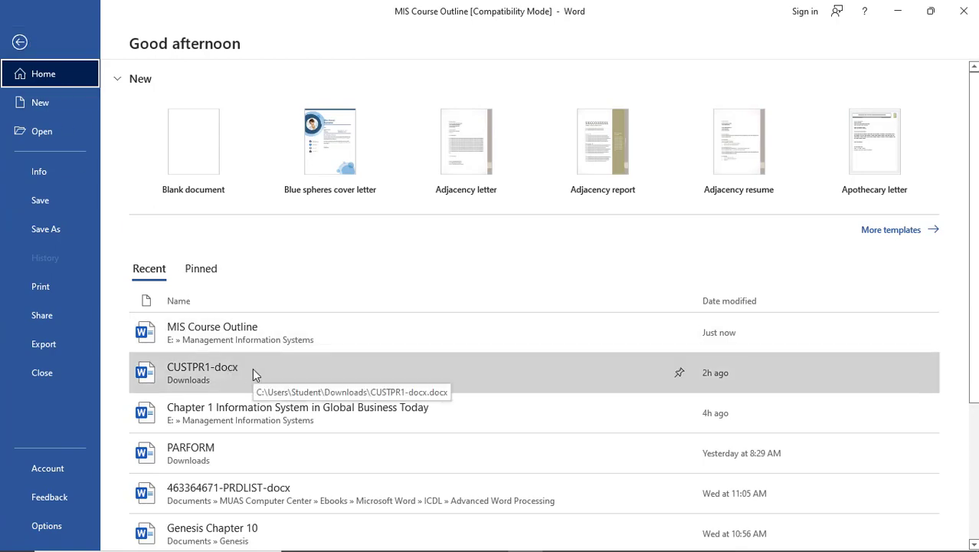
{"action": "key", "text": "Escape"}
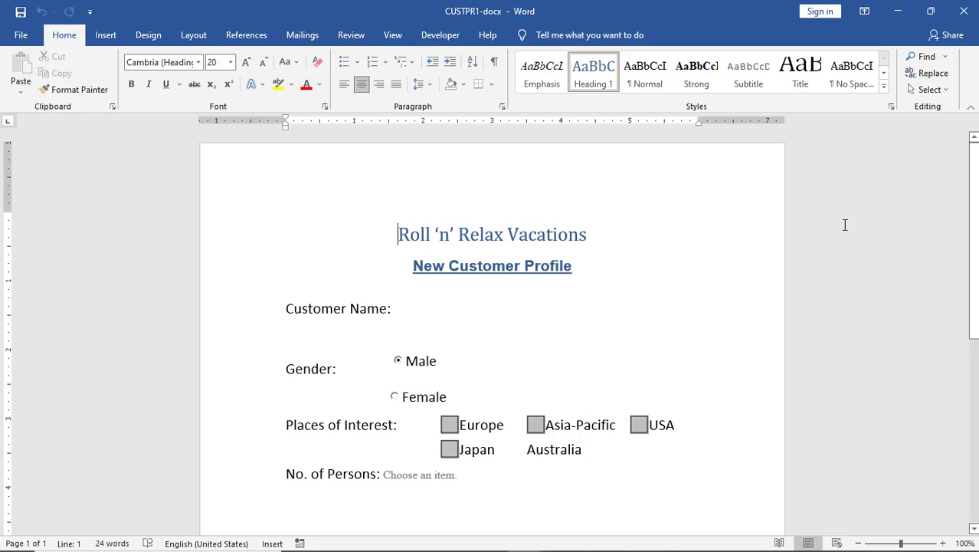
{"action": "key", "text": "alt+Tab"}
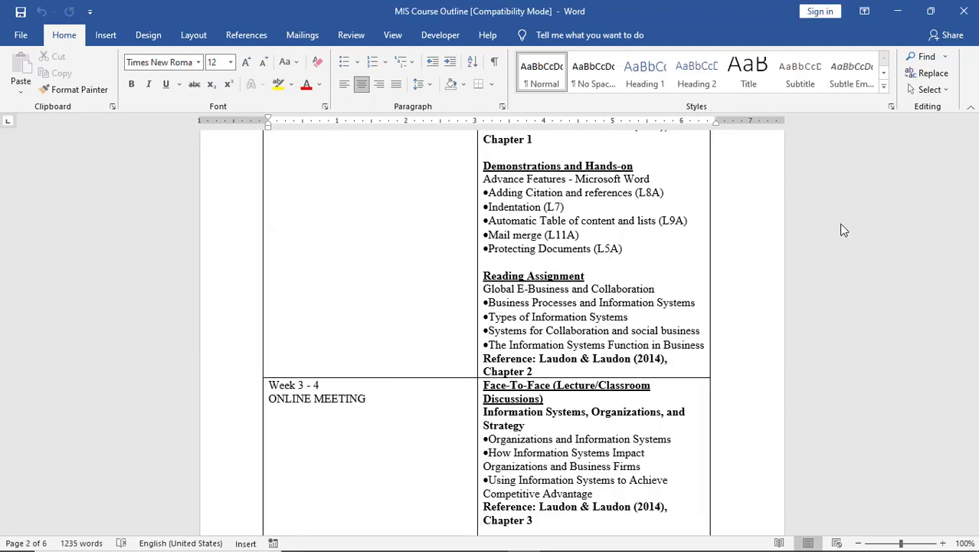
{"action": "key", "text": "alt+Tab"}
{"action": "key", "text": "alt+Tab"}
{"action": "key", "text": "alt+Tab"}
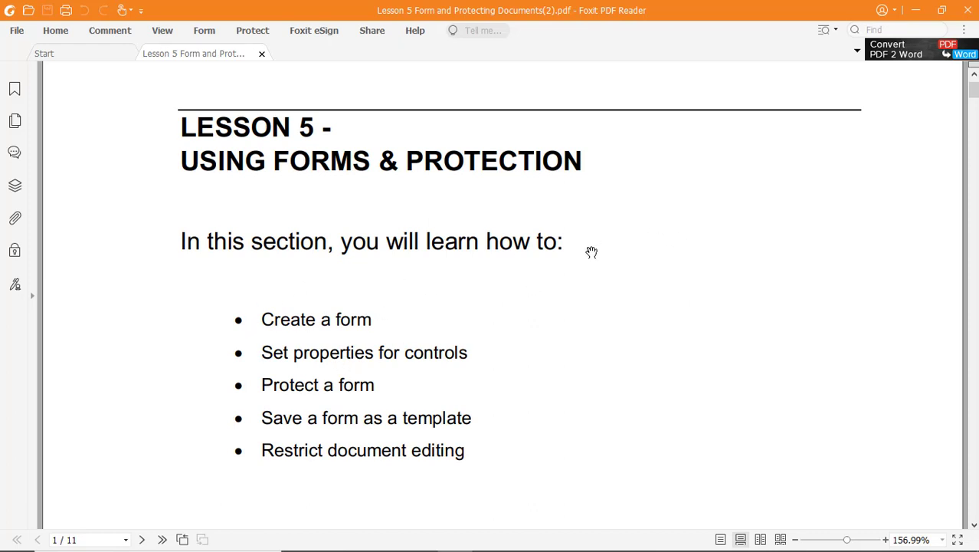
Scroll down to page 2's Concepts section and the Developer ribbon illustration.
{"action": "scroll", "coordinate": [544, 274], "scroll_direction": "down", "scroll_amount": 10}
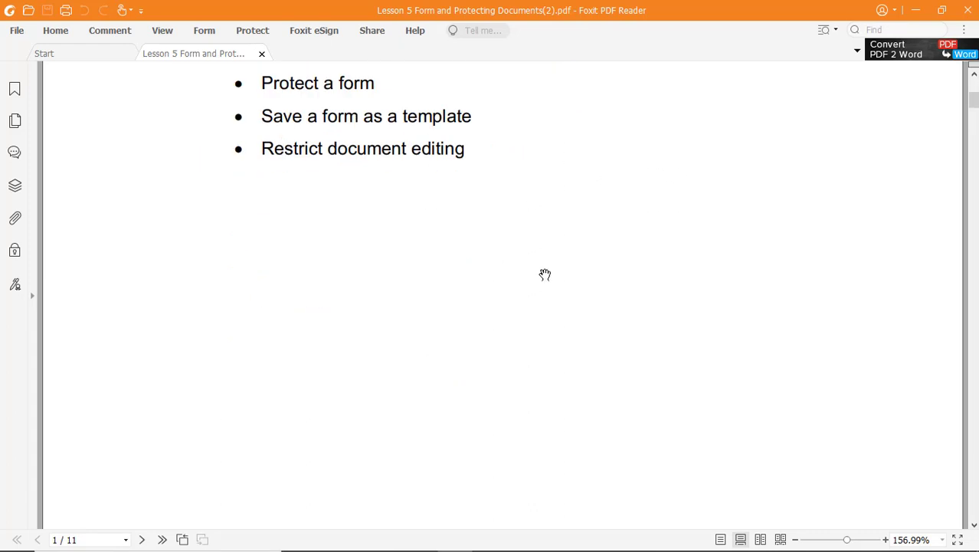
{"action": "scroll", "coordinate": [545, 274], "scroll_direction": "down", "scroll_amount": 3}
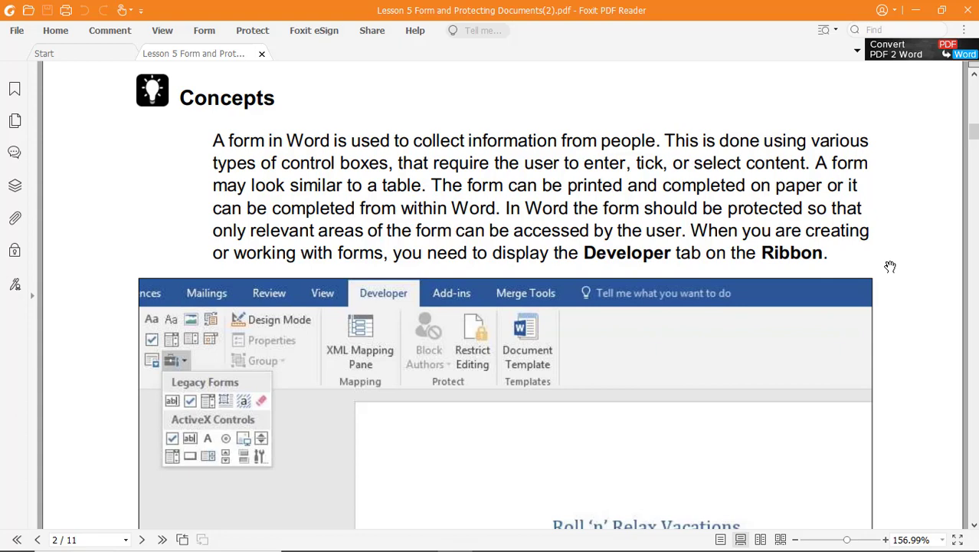
Scroll the PDF to the sample New Customer Profile form and the Steps list.
{"action": "scroll", "coordinate": [895, 259], "scroll_direction": "down", "scroll_amount": 3}
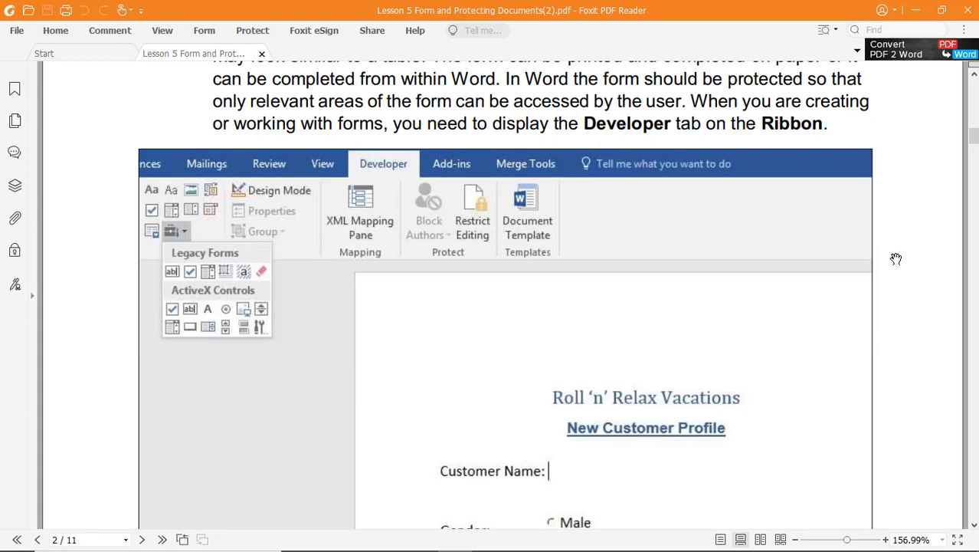
{"action": "scroll", "coordinate": [896, 259], "scroll_direction": "down", "scroll_amount": 8}
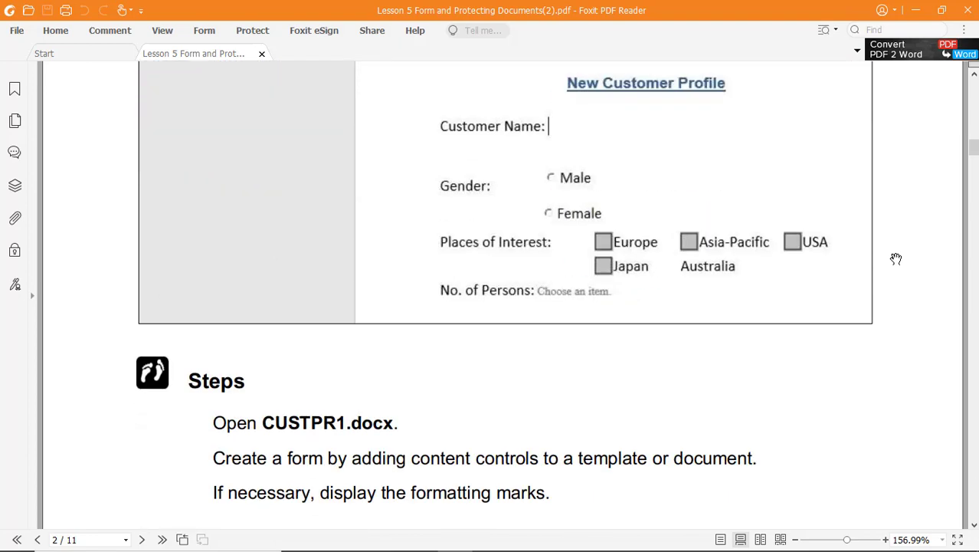
{"action": "scroll", "coordinate": [896, 259], "scroll_direction": "up", "scroll_amount": 2}
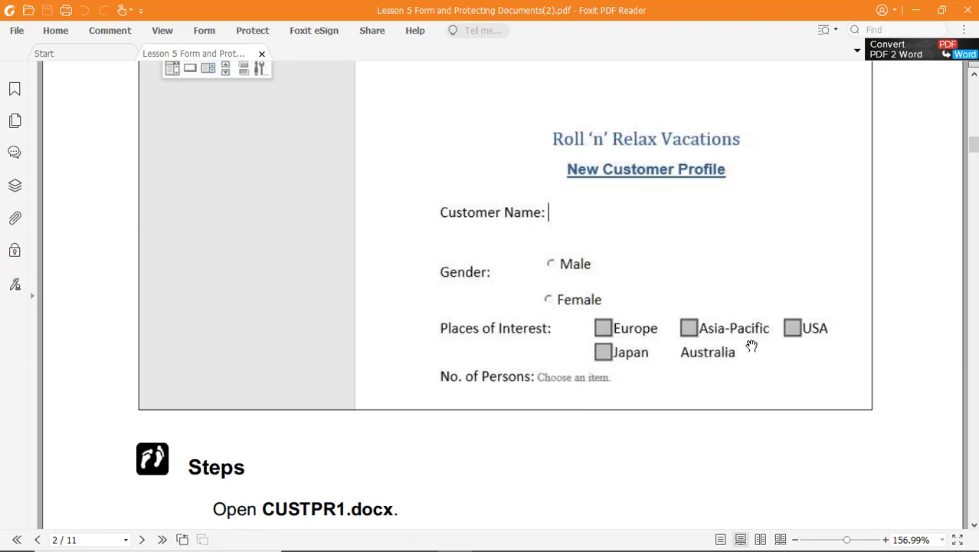
{"action": "scroll", "coordinate": [751, 346], "scroll_direction": "down", "scroll_amount": 2}
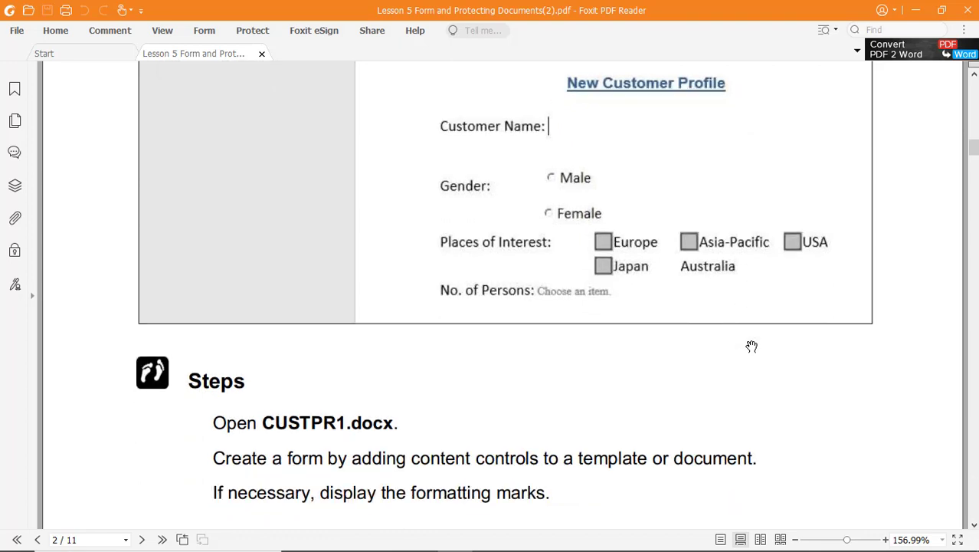
{"action": "scroll", "coordinate": [752, 346], "scroll_direction": "down", "scroll_amount": 1}
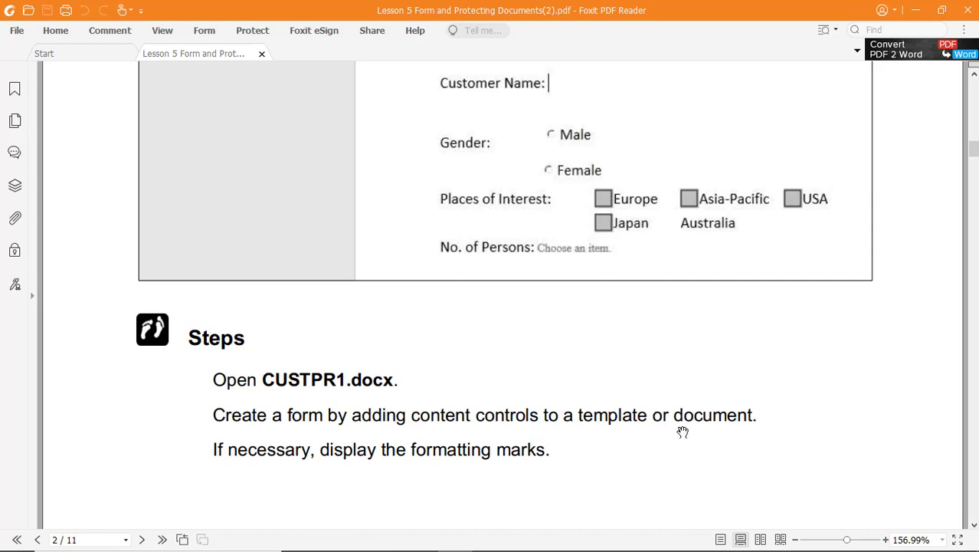
{"action": "mouse_move", "coordinate": [322, 549]}
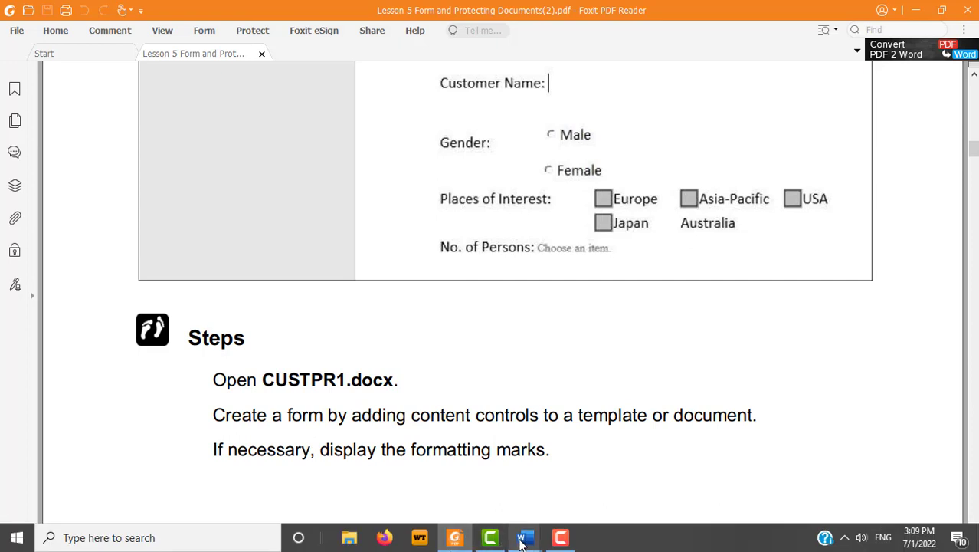
{"action": "mouse_move", "coordinate": [521, 541]}
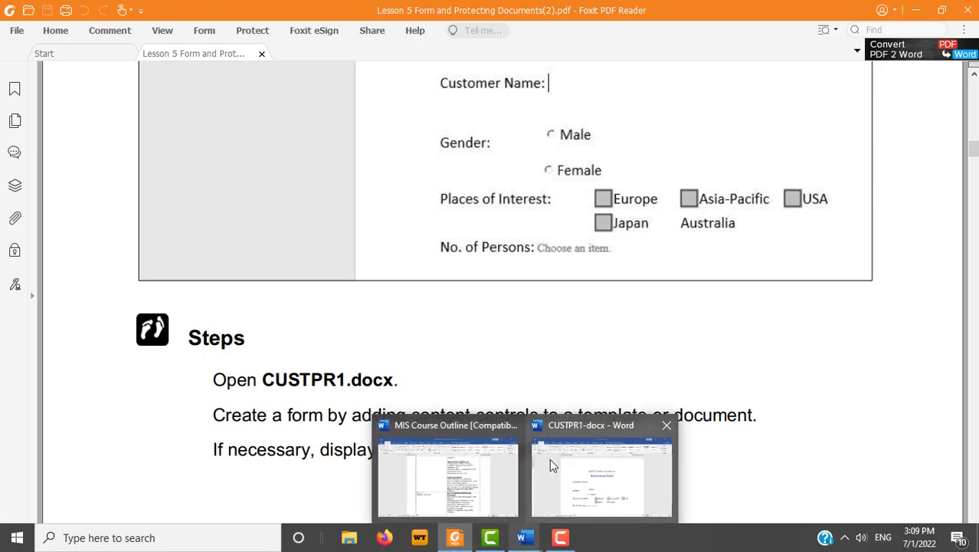
{"action": "left_click", "coordinate": [572, 474]}
{"action": "scroll", "coordinate": [875, 284], "scroll_direction": "down", "scroll_amount": 2}
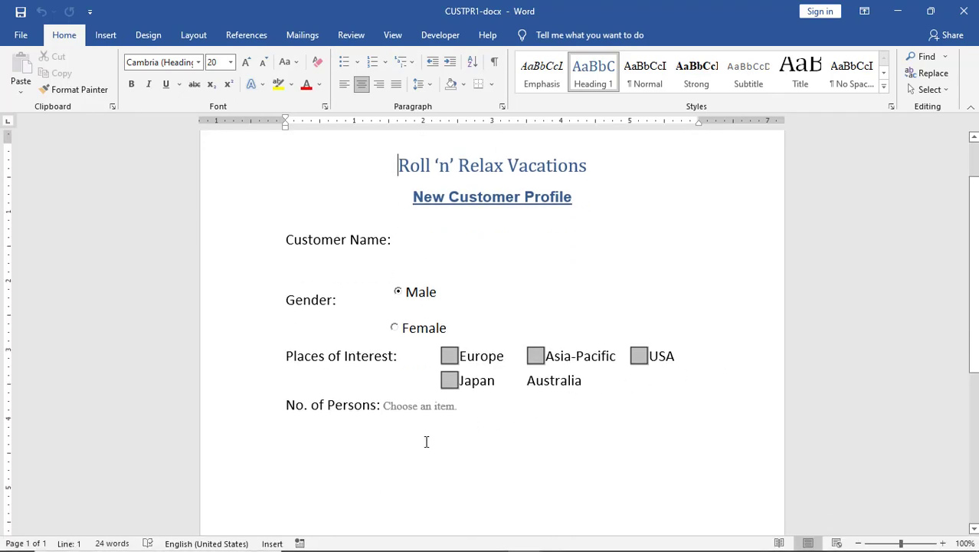
{"action": "left_click", "coordinate": [409, 243]}
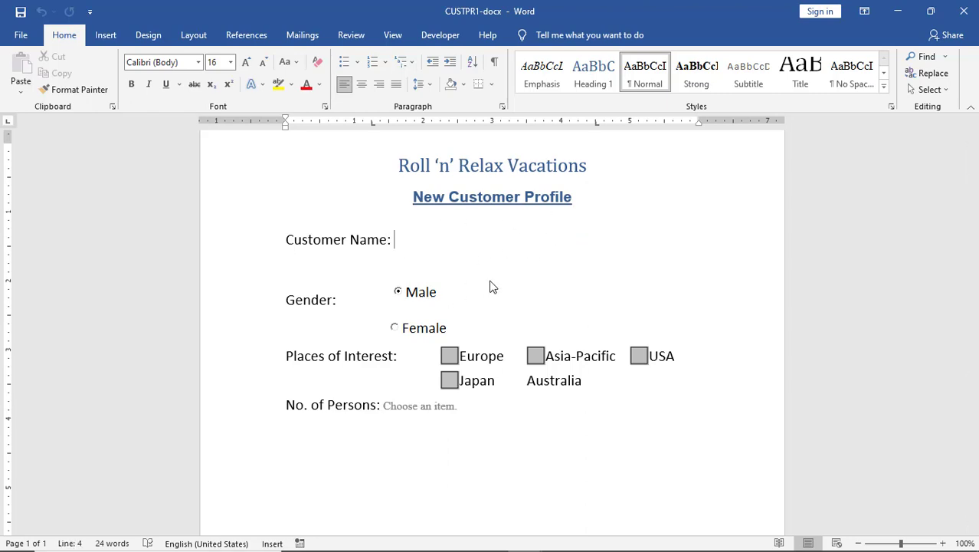
{"action": "left_click", "coordinate": [527, 380]}
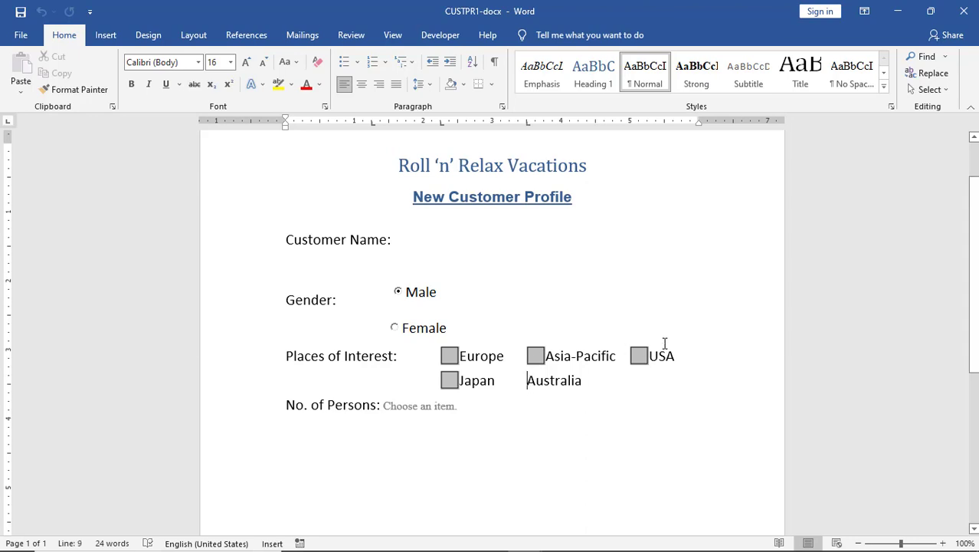
{"action": "key", "text": "alt+Tab"}
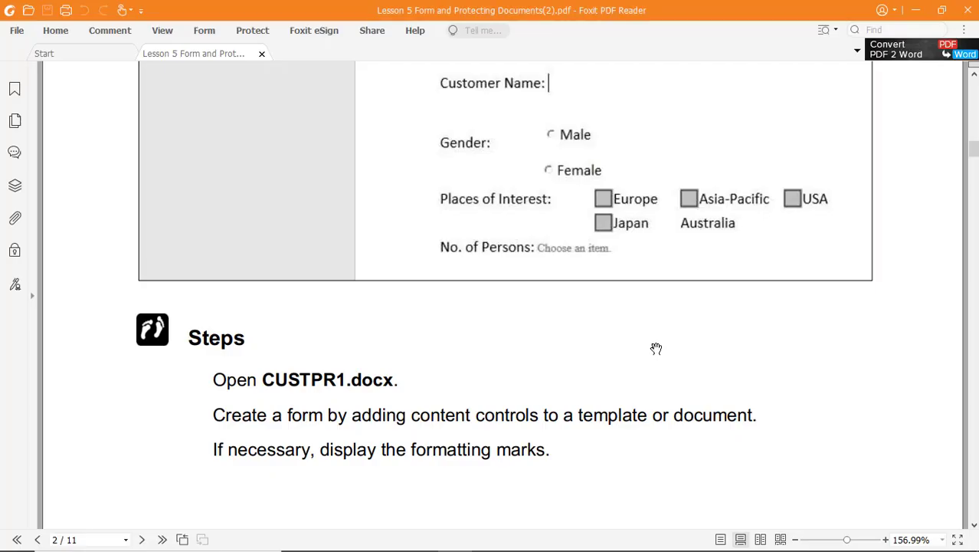
Scroll to page 3's Rich Text content control steps, then return to the CUSTPR1 form.
{"action": "scroll", "coordinate": [656, 347], "scroll_direction": "down", "scroll_amount": 5}
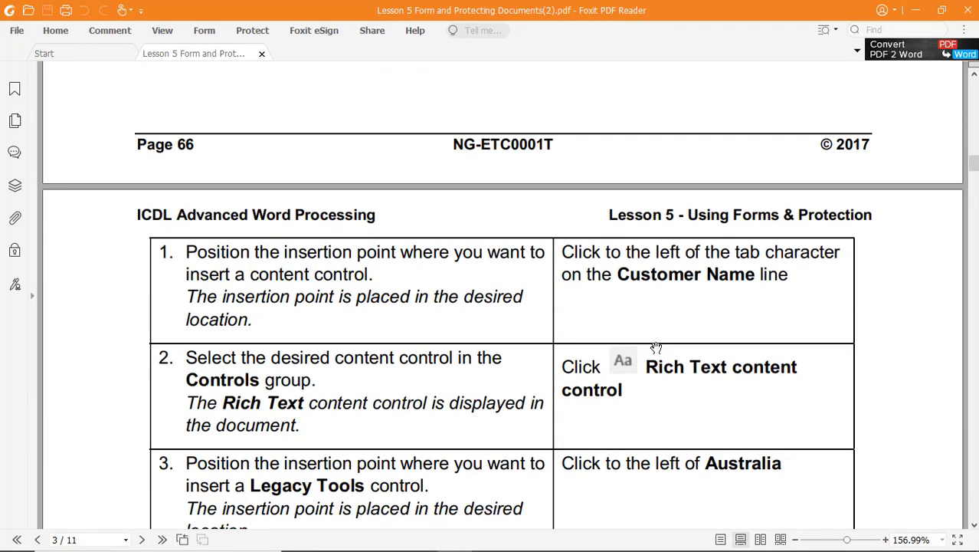
{"action": "scroll", "coordinate": [656, 347], "scroll_direction": "down", "scroll_amount": 2}
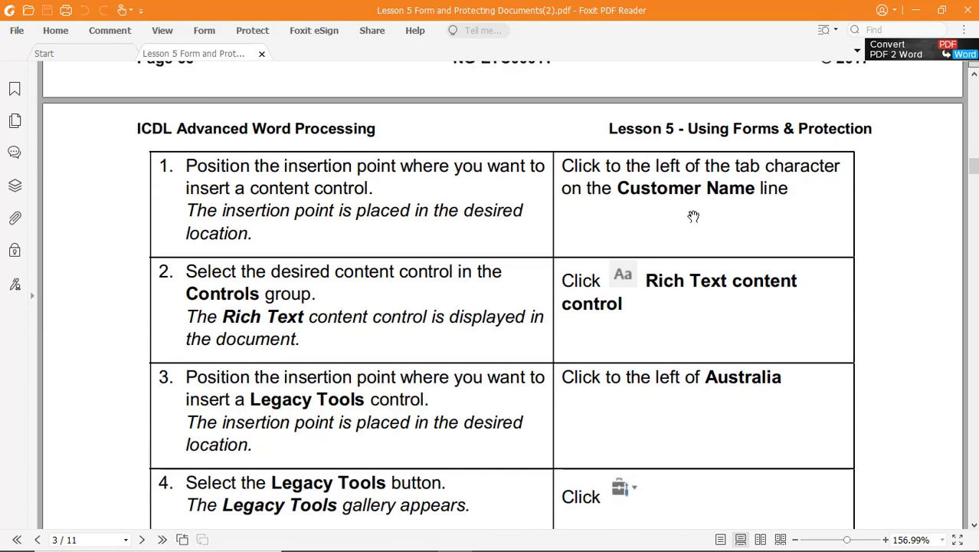
{"action": "key", "text": "alt+Tab"}
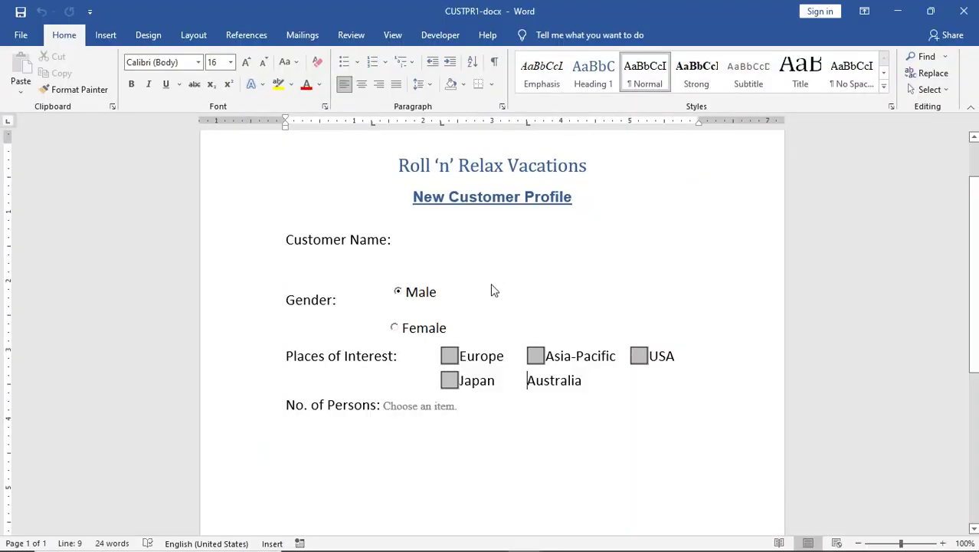
Insert a Rich Text content control after 'Customer Name:' from the Developer tab.
{"action": "left_click", "coordinate": [405, 237]}
{"action": "left_click", "coordinate": [443, 37]}
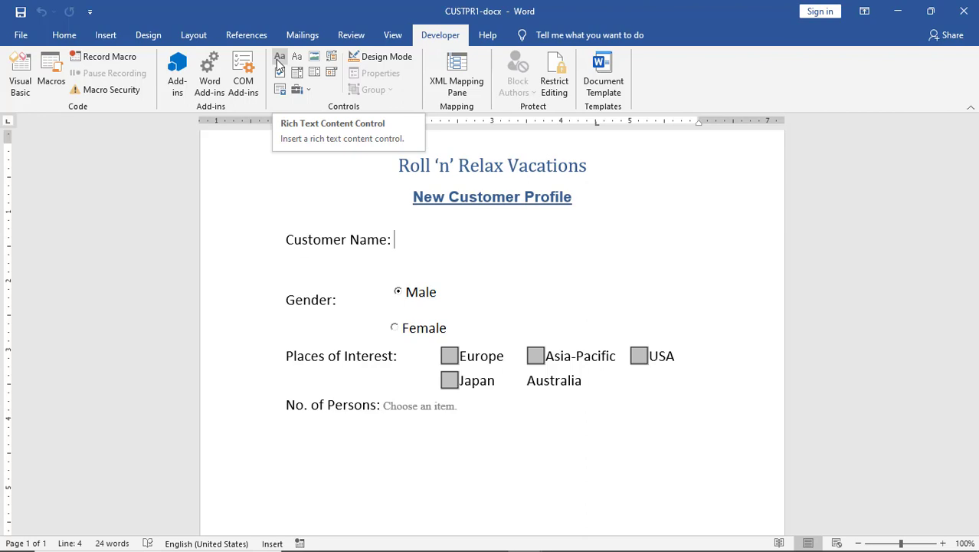
{"action": "left_click", "coordinate": [279, 65]}
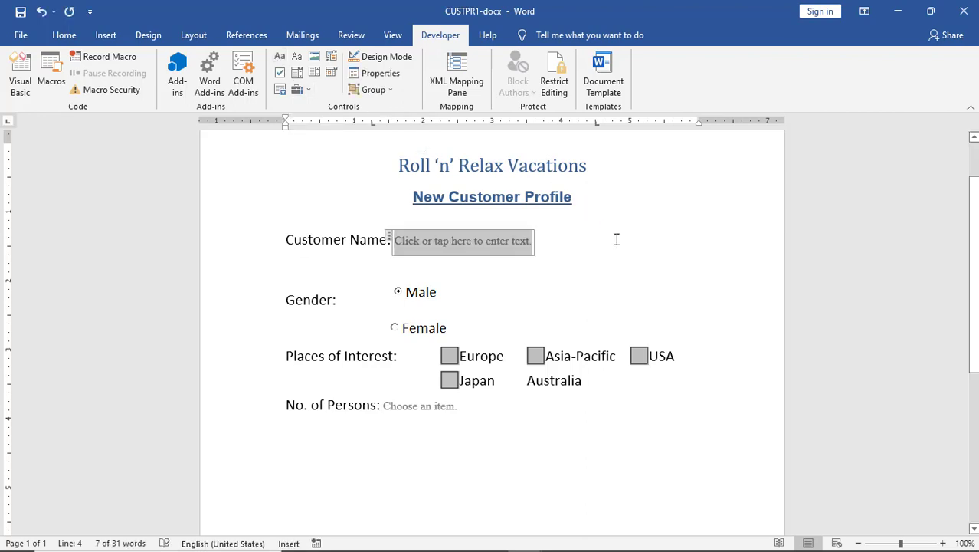
{"action": "left_click", "coordinate": [495, 267]}
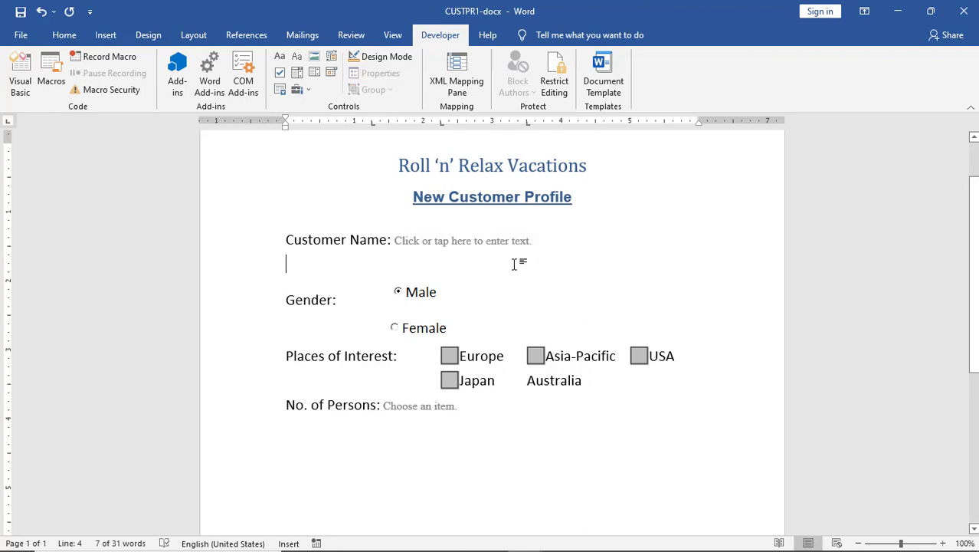
{"action": "left_click", "coordinate": [420, 241]}
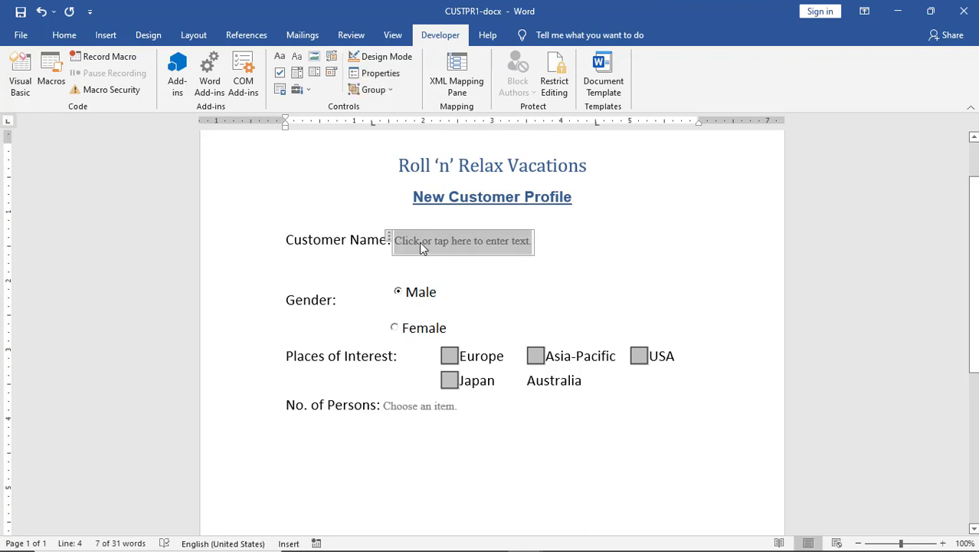
{"action": "key", "text": "alt+Tab"}
Check the lesson's step 5 and place the insertion point just before Australia on the form.
{"action": "scroll", "coordinate": [745, 284], "scroll_direction": "down", "scroll_amount": 3}
{"action": "scroll", "coordinate": [744, 284], "scroll_direction": "down", "scroll_amount": 2}
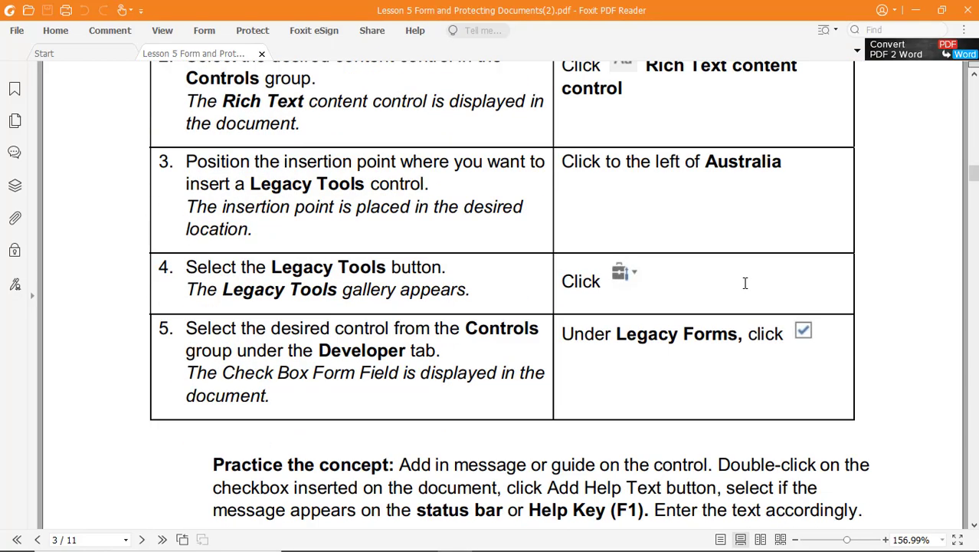
{"action": "key", "text": "alt+Tab"}
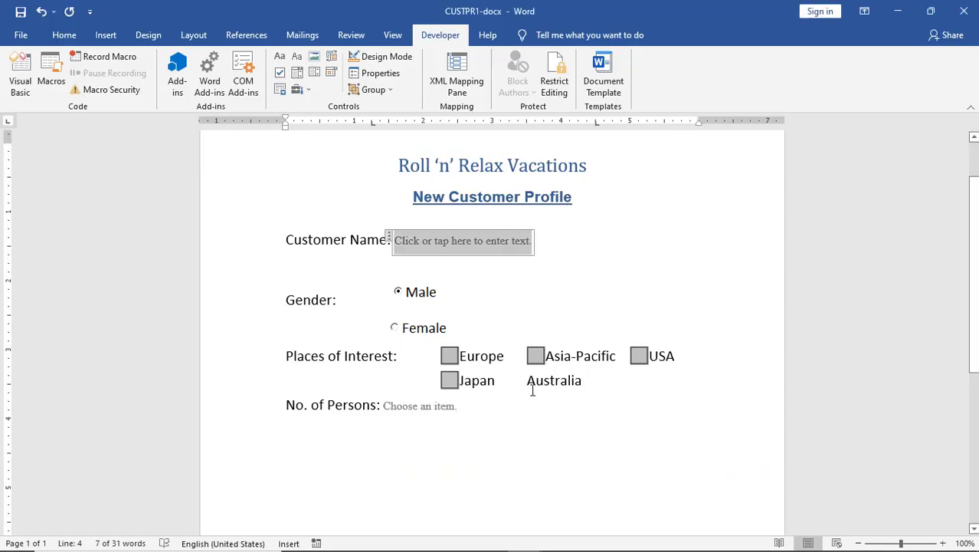
{"action": "left_click", "coordinate": [528, 386]}
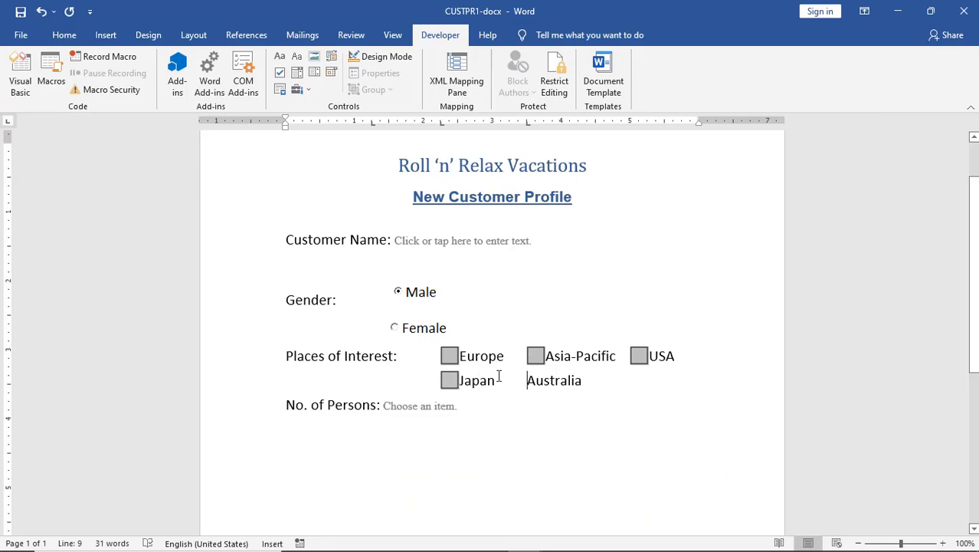
{"action": "key", "text": "alt+Tab"}
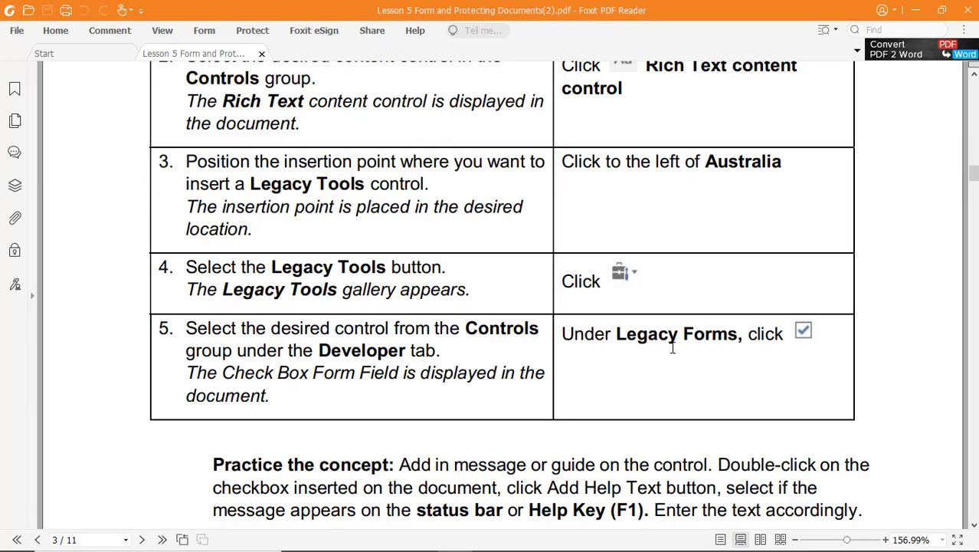
{"action": "scroll", "coordinate": [672, 347], "scroll_direction": "down", "scroll_amount": 2}
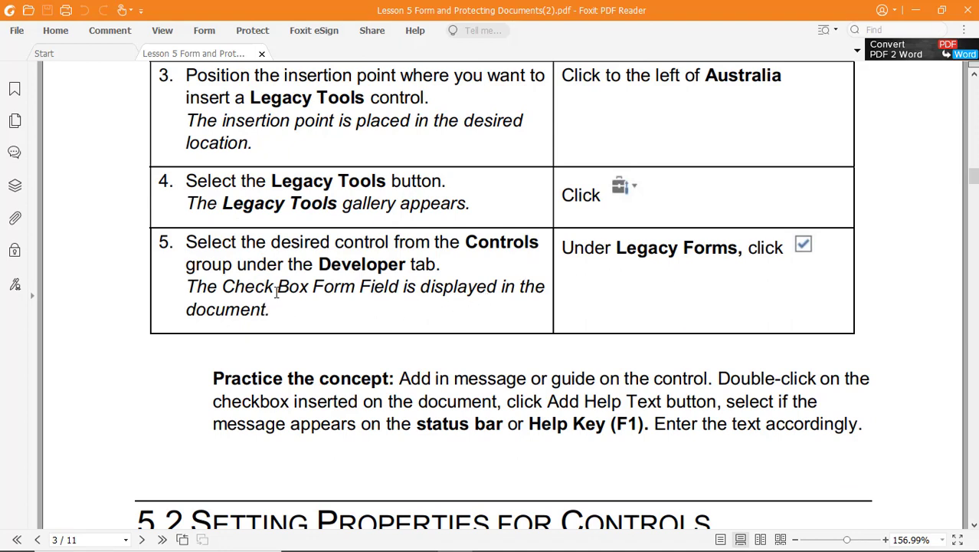
{"action": "key", "text": "alt+Tab"}
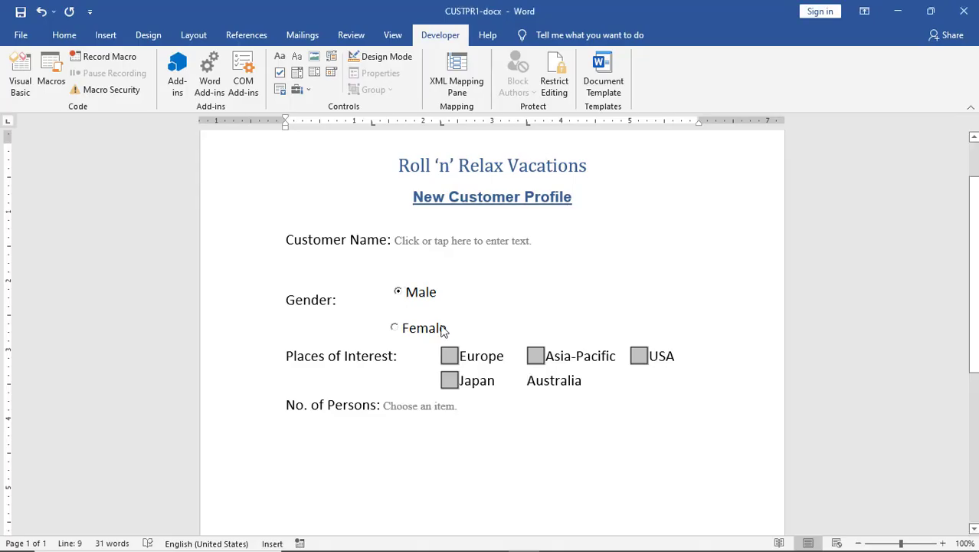
Insert a legacy Check Box Form Field before Australia.
{"action": "left_click", "coordinate": [307, 91]}
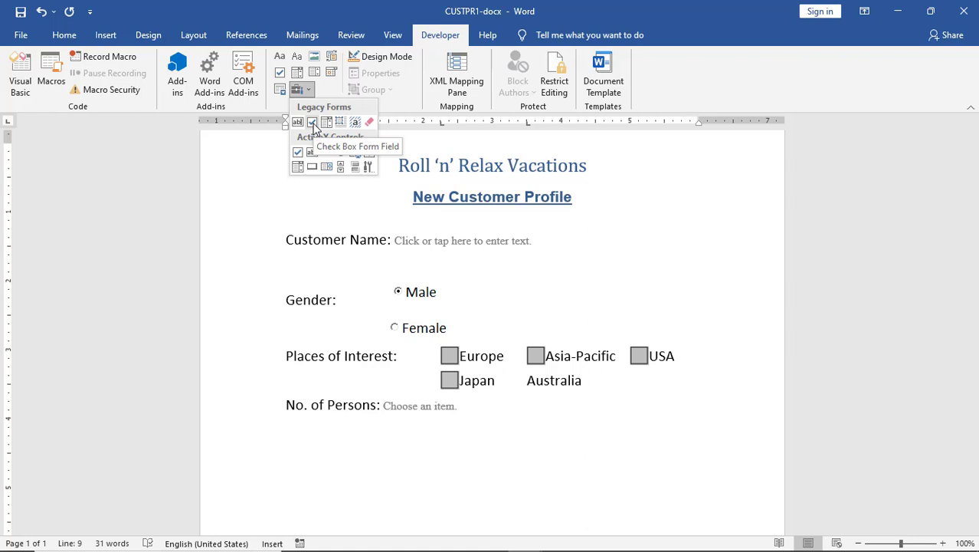
{"action": "left_click", "coordinate": [312, 124]}
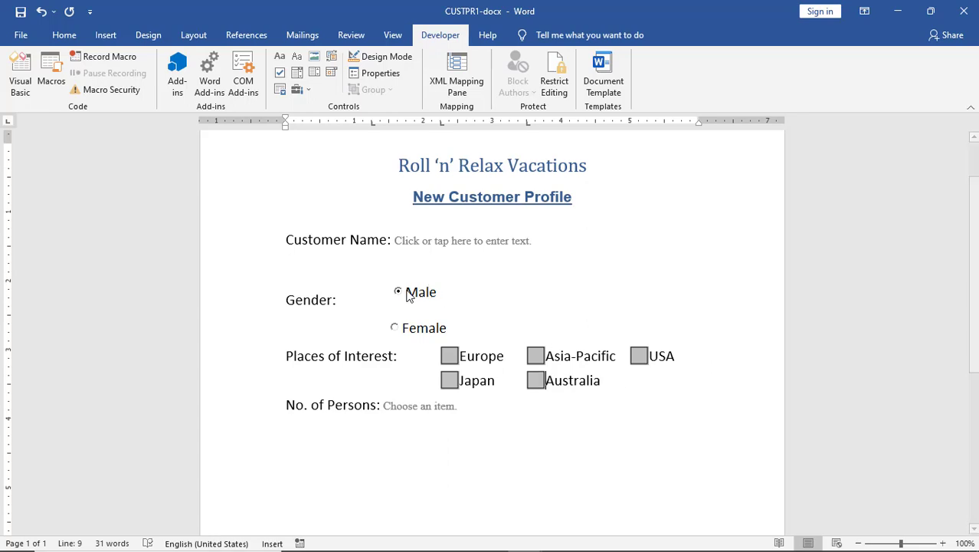
{"action": "scroll", "coordinate": [686, 286], "scroll_direction": "down", "scroll_amount": 3}
{"action": "scroll", "coordinate": [686, 287], "scroll_direction": "up", "scroll_amount": 4}
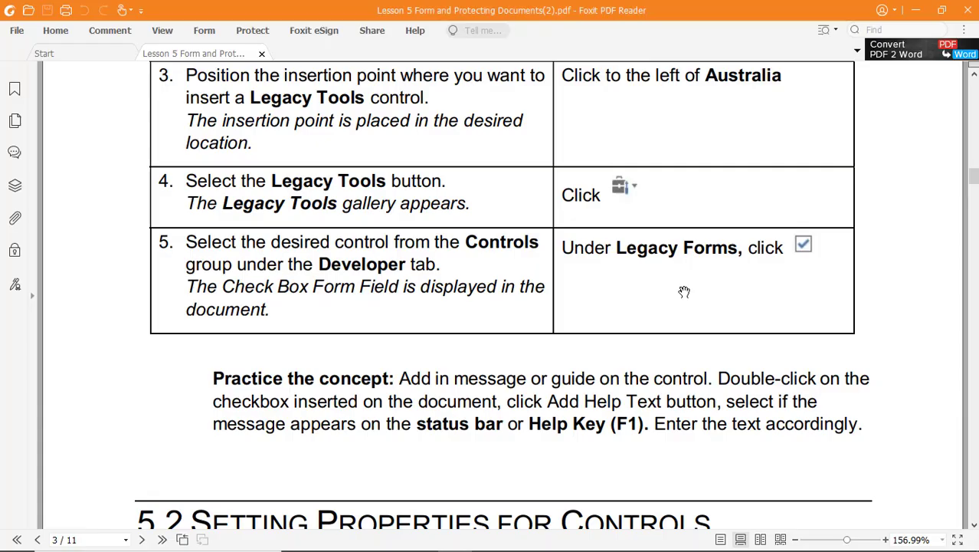
{"action": "scroll", "coordinate": [684, 291], "scroll_direction": "down", "scroll_amount": 3}
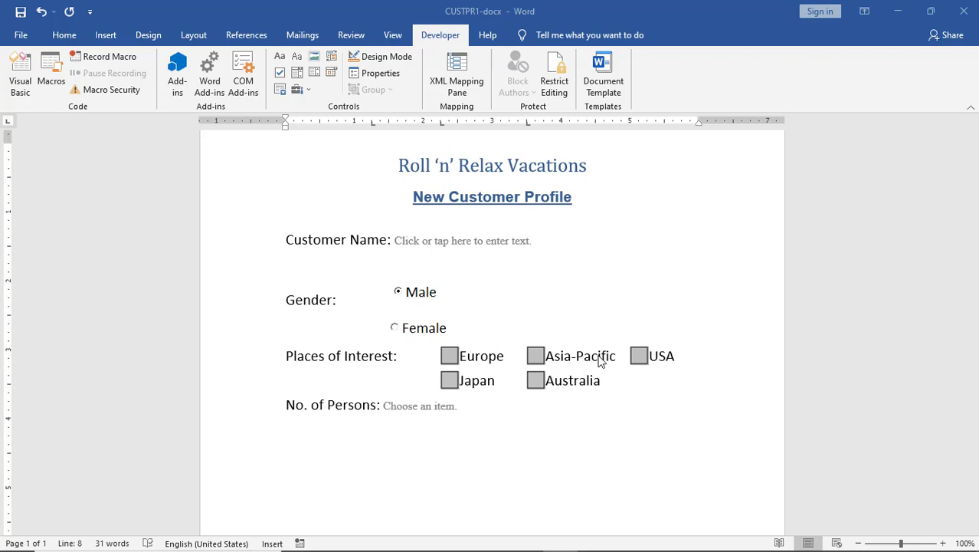
{"action": "scroll", "coordinate": [601, 362], "scroll_direction": "up", "scroll_amount": 2}
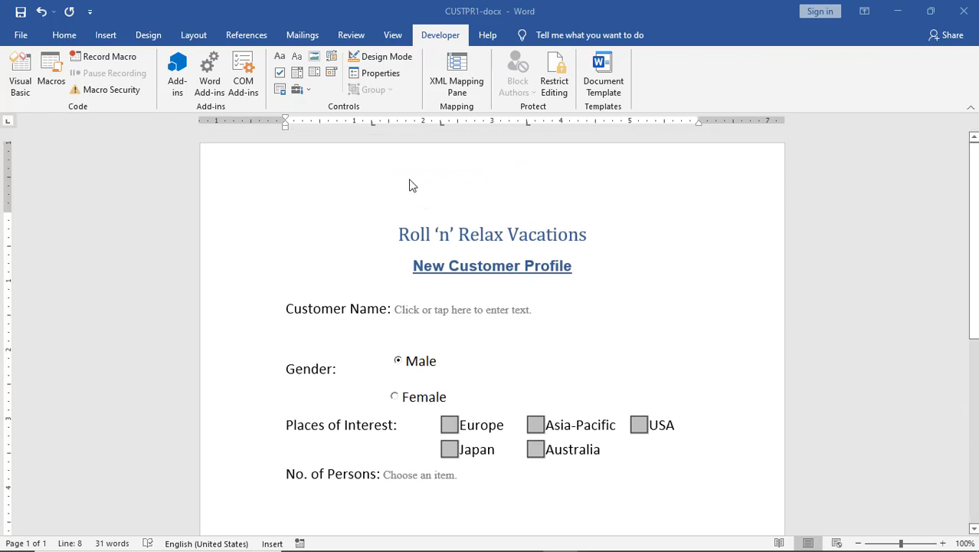
{"action": "left_click", "coordinate": [310, 309]}
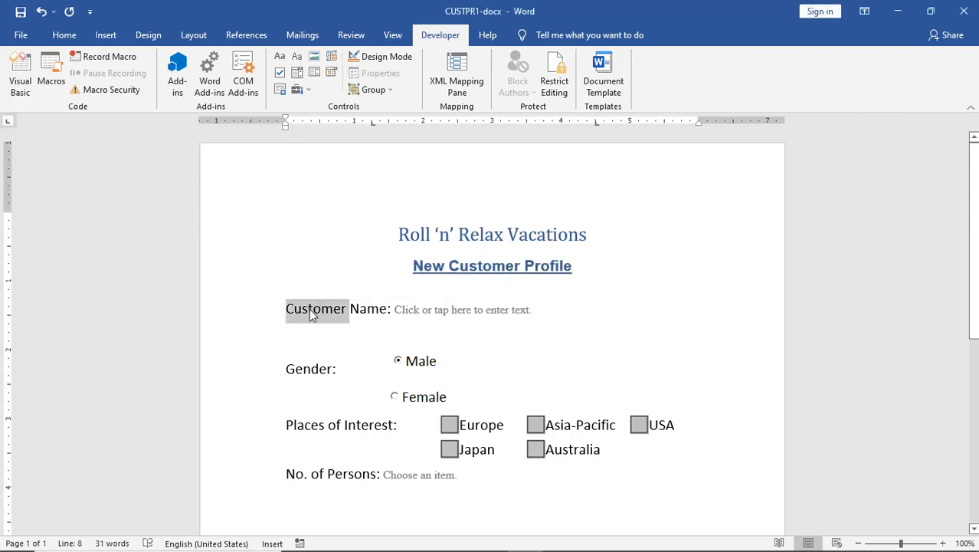
{"action": "triple_click", "coordinate": [310, 309]}
{"action": "left_click", "coordinate": [310, 309]}
{"action": "left_click", "coordinate": [291, 370]}
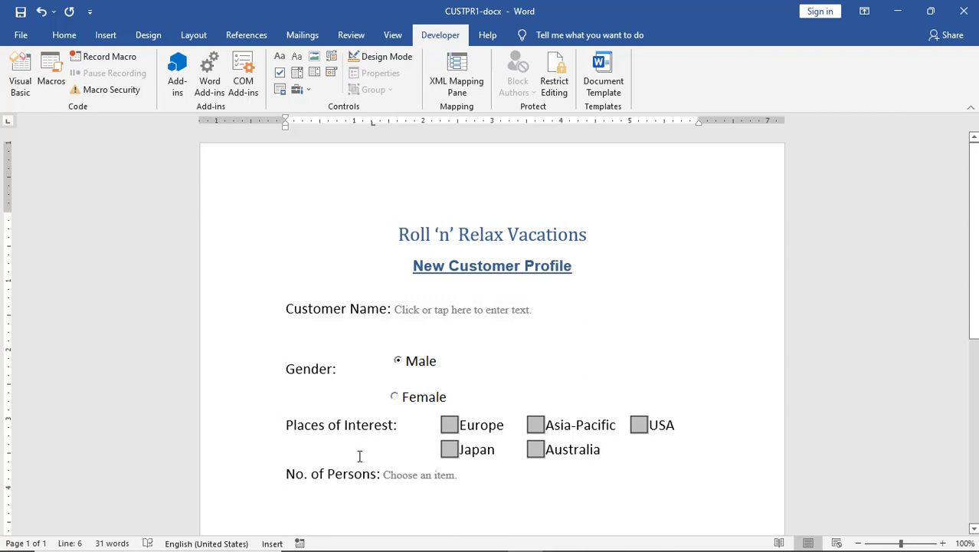
{"action": "scroll", "coordinate": [684, 347], "scroll_direction": "down", "scroll_amount": 2}
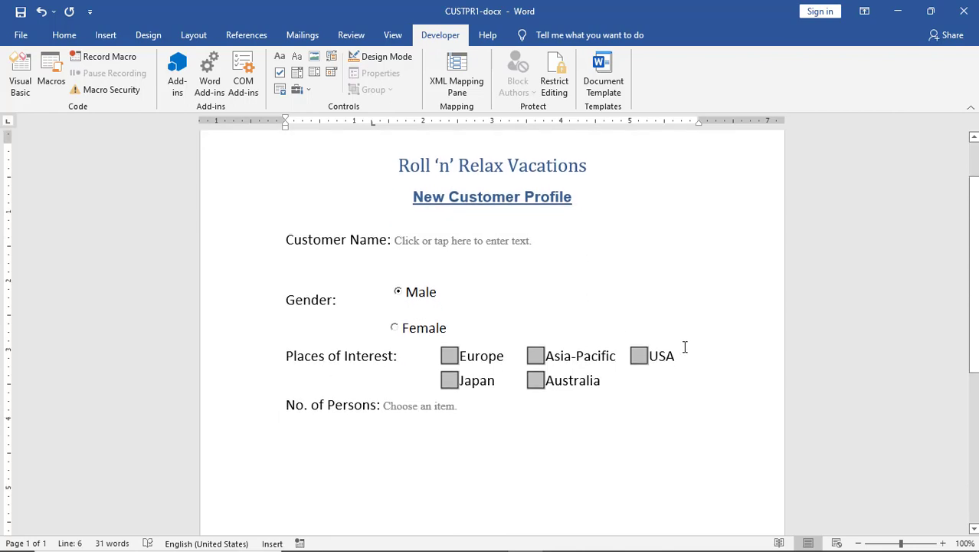
{"action": "left_click", "coordinate": [441, 252]}
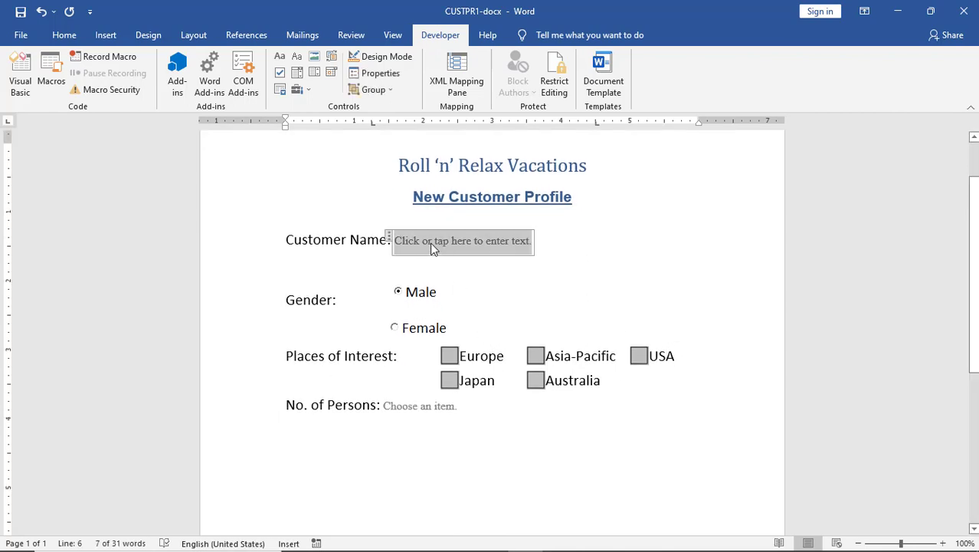
{"action": "left_click", "coordinate": [396, 328]}
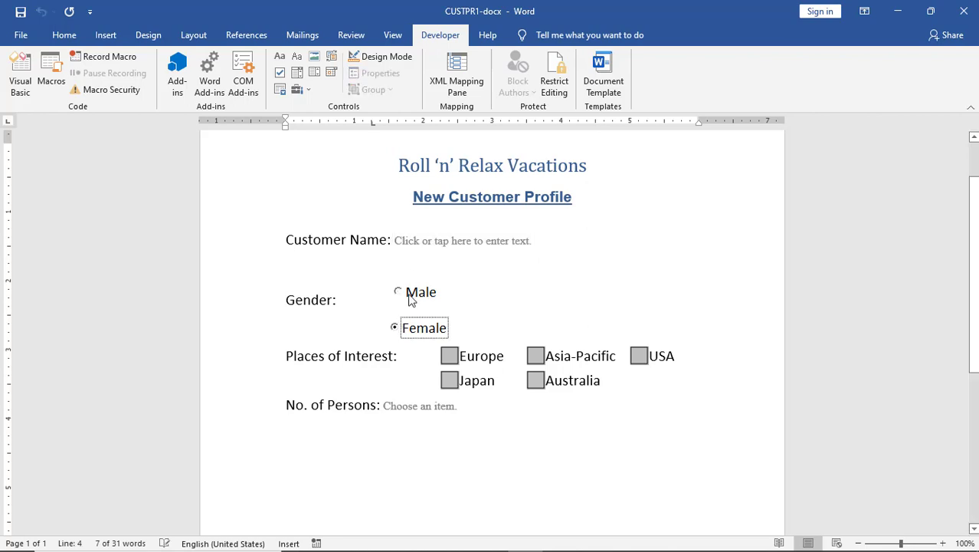
{"action": "left_click", "coordinate": [397, 292]}
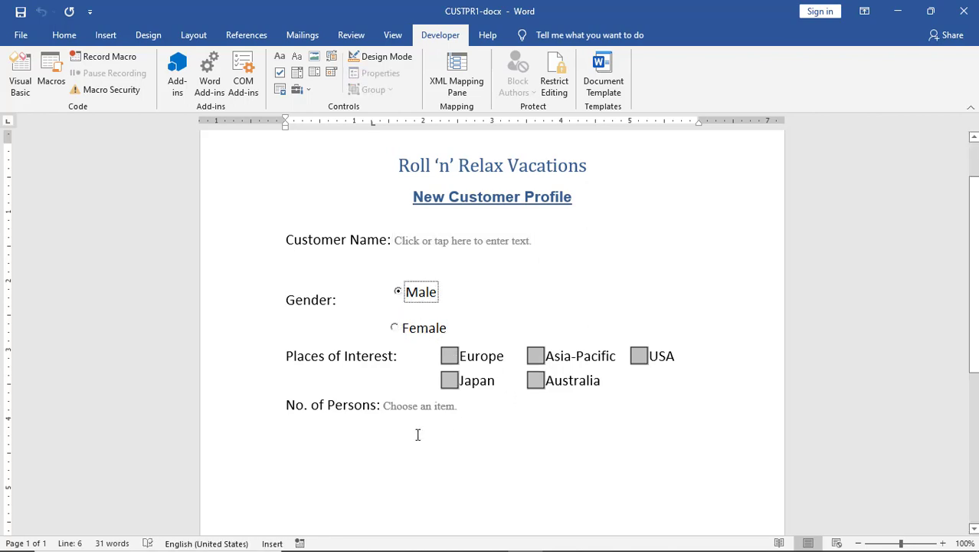
{"action": "left_click", "coordinate": [421, 407]}
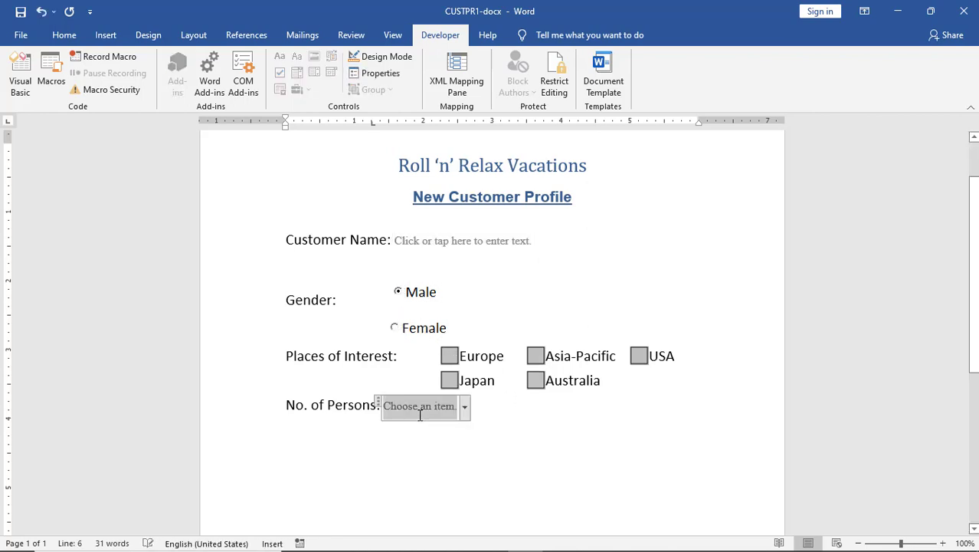
{"action": "left_click", "coordinate": [733, 287]}
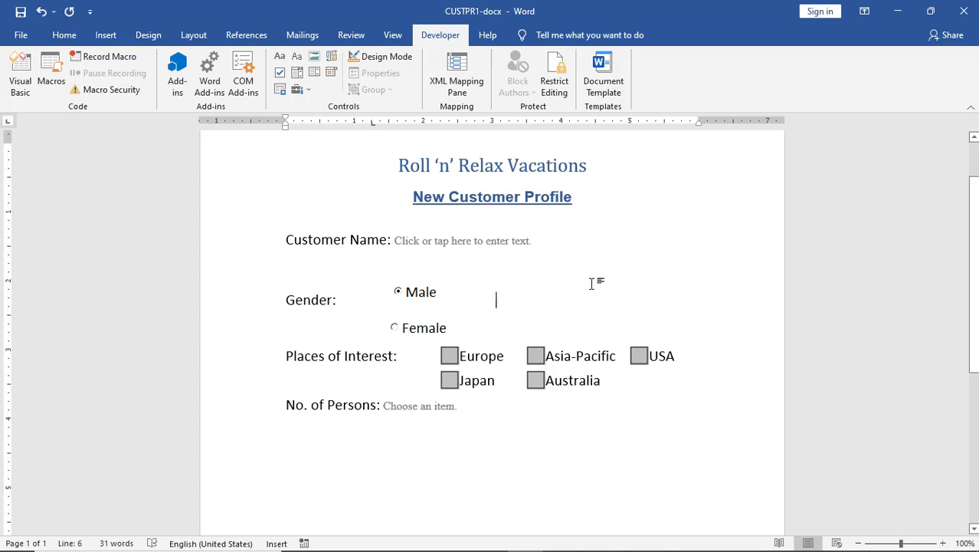
Scroll the lesson PDF to section 5.3's form-protection steps, then return to Word.
{"action": "key", "text": "alt+Tab"}
{"action": "key", "text": "alt+Tab"}
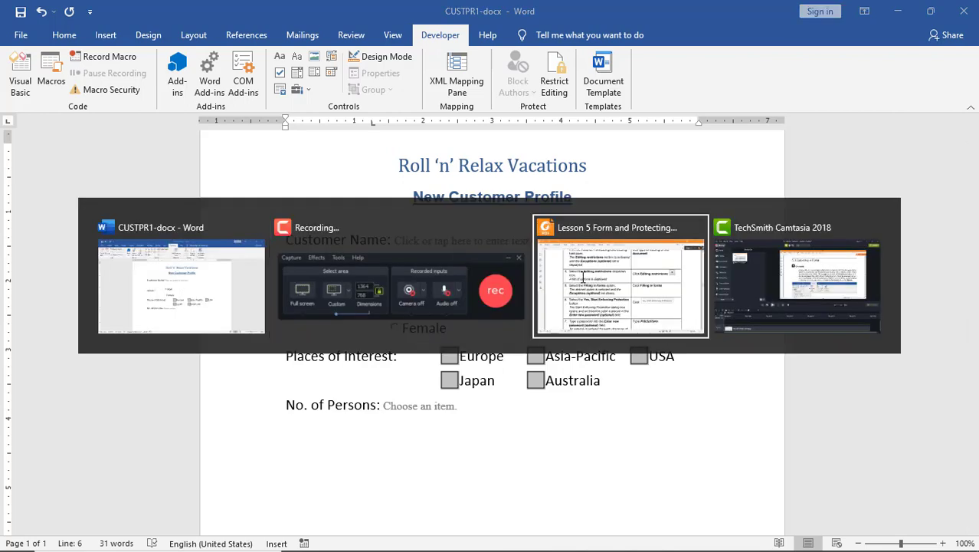
{"action": "scroll", "coordinate": [673, 303], "scroll_direction": "up", "scroll_amount": 5}
{"action": "scroll", "coordinate": [673, 303], "scroll_direction": "up", "scroll_amount": 3}
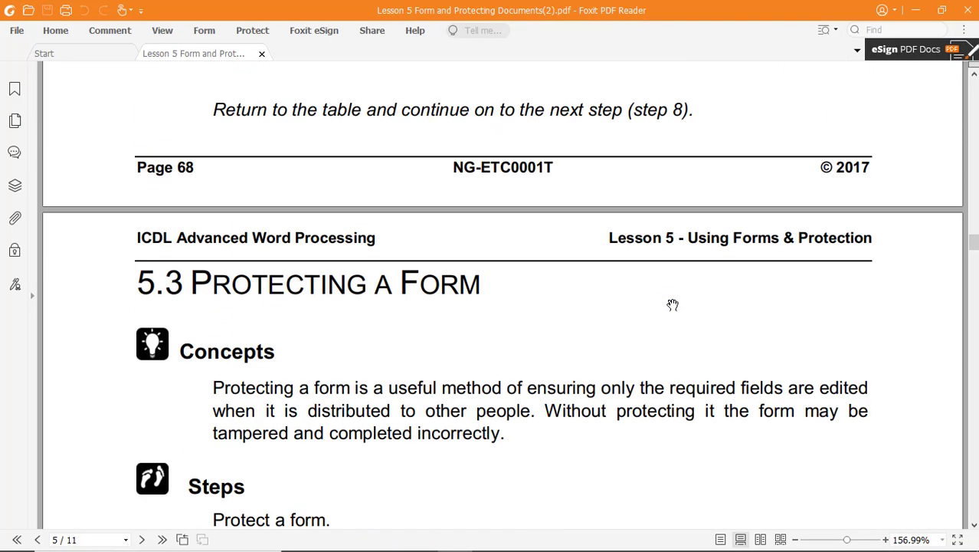
{"action": "scroll", "coordinate": [672, 305], "scroll_direction": "down", "scroll_amount": 3}
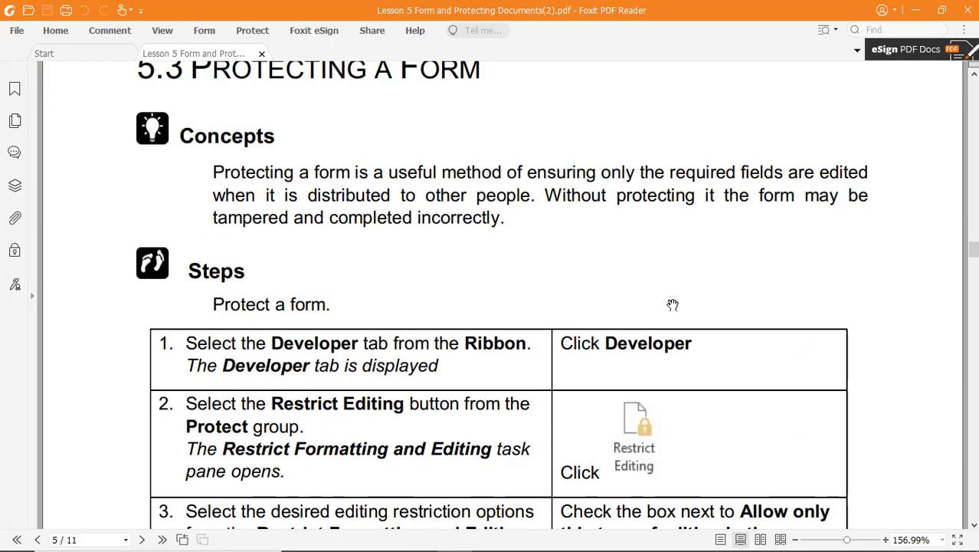
{"action": "scroll", "coordinate": [672, 305], "scroll_direction": "down", "scroll_amount": 2}
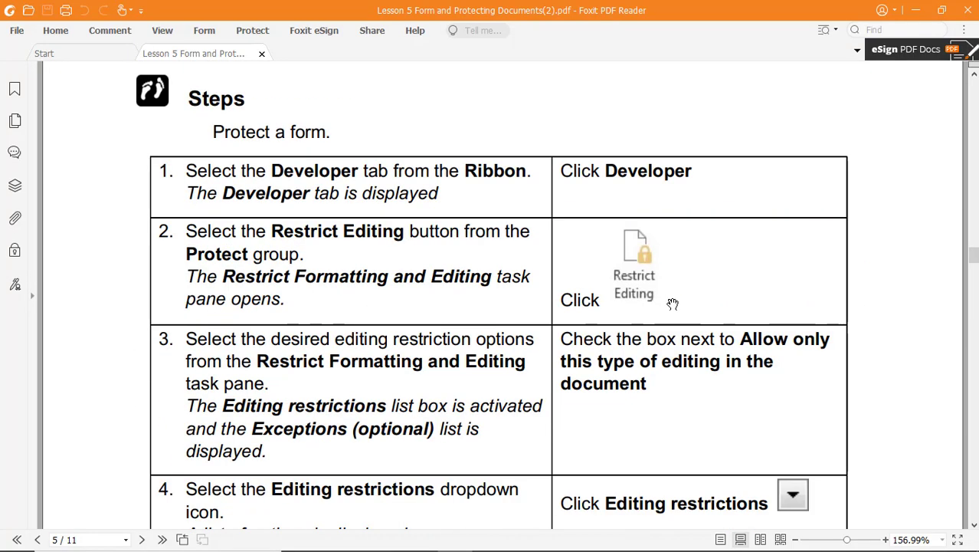
{"action": "key", "text": "alt+Tab"}
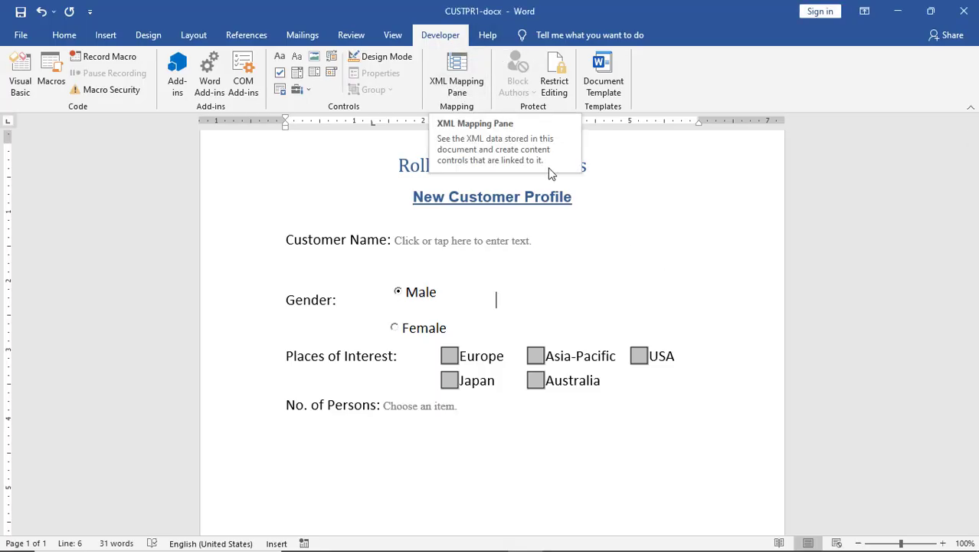
Restrict editing of CUSTPR1 to Filling in forms and start enforcing protection.
{"action": "left_click", "coordinate": [557, 81]}
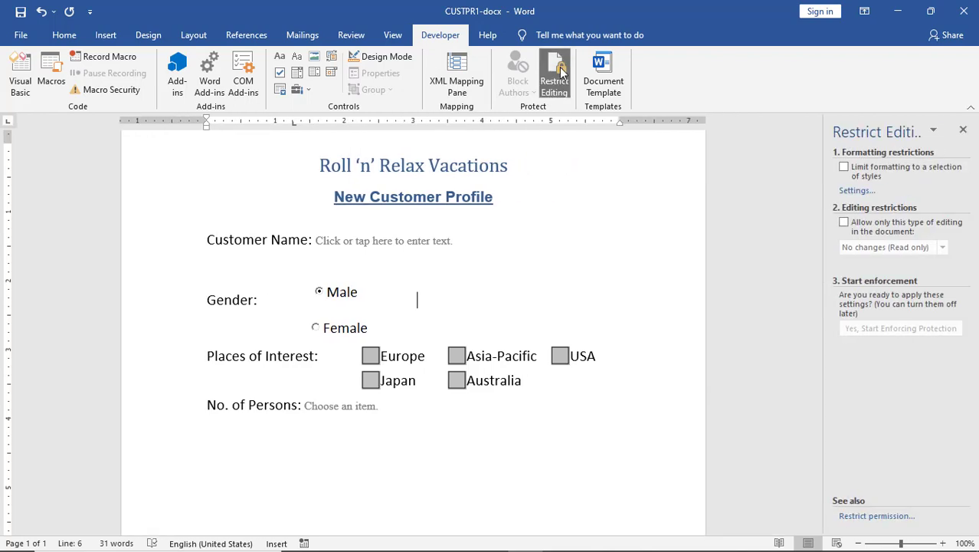
{"action": "left_click", "coordinate": [844, 222]}
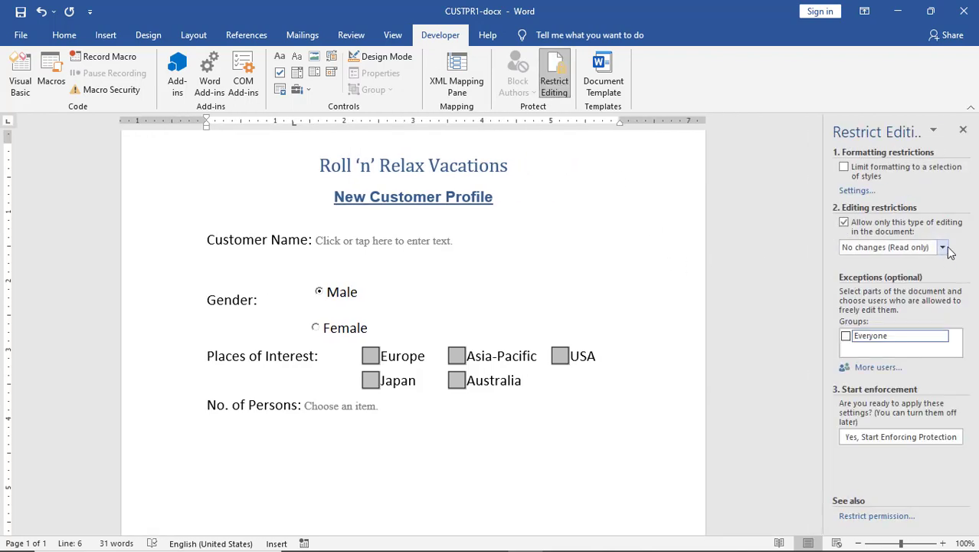
{"action": "left_click", "coordinate": [942, 246]}
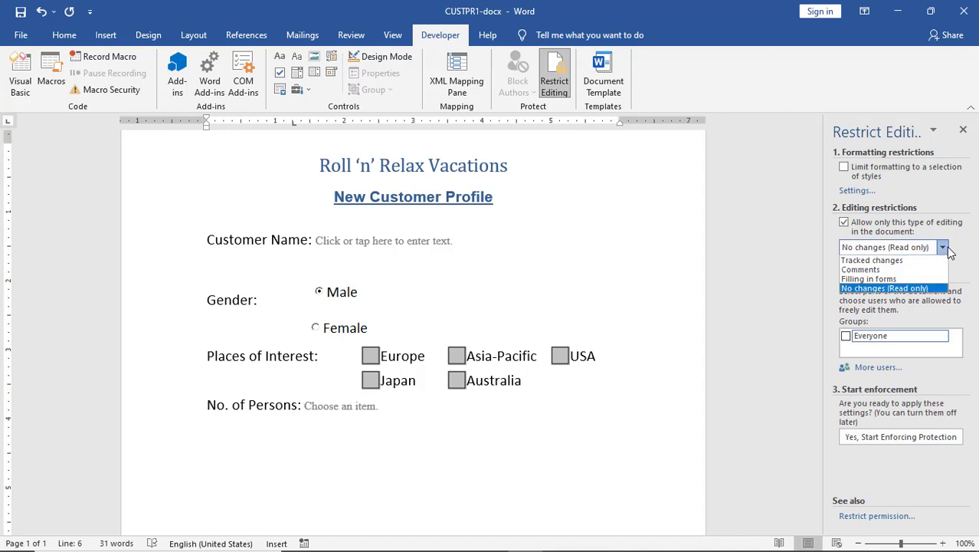
{"action": "left_click", "coordinate": [920, 279]}
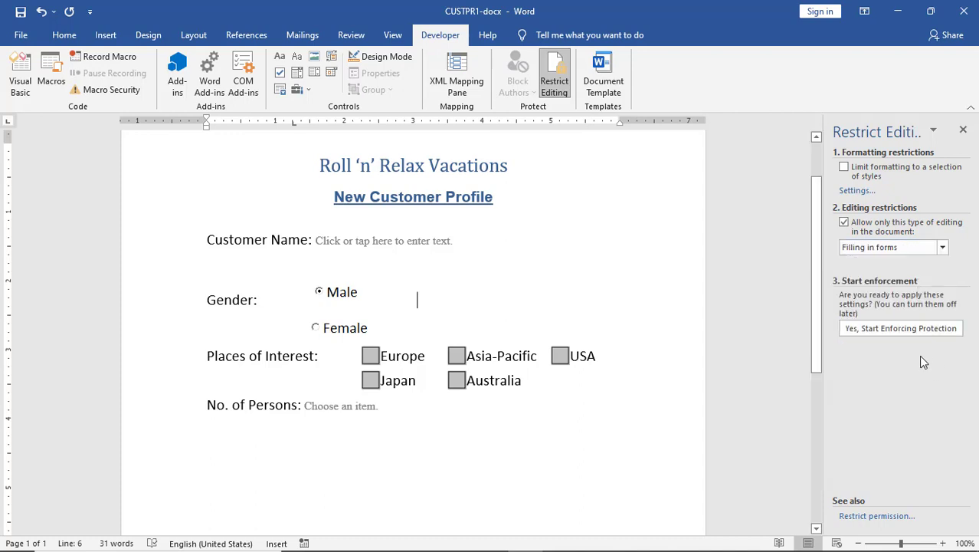
{"action": "left_click", "coordinate": [902, 329]}
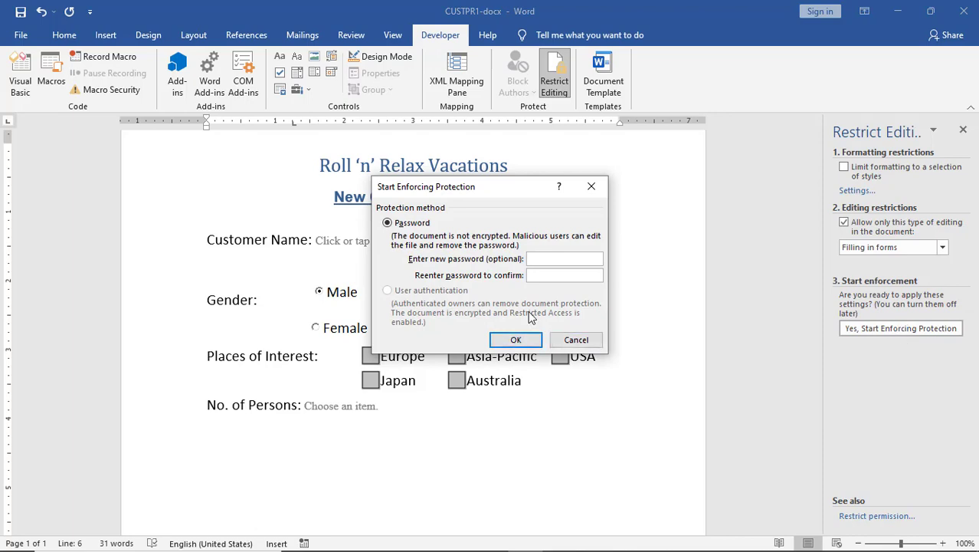
Check the lesson PDF's next instructions while Word's protection password prompt waits.
{"action": "key", "text": "alt+Tab"}
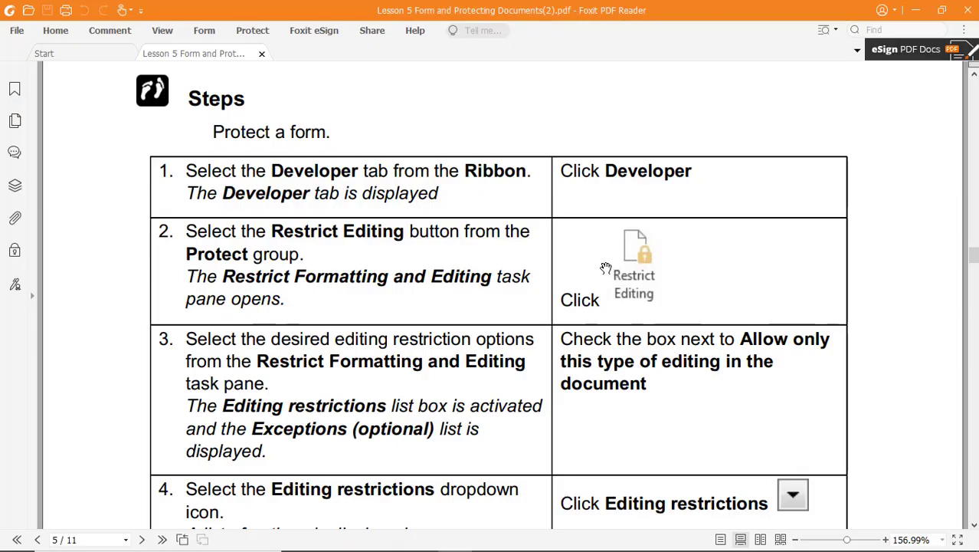
{"action": "scroll", "coordinate": [752, 318], "scroll_direction": "down", "scroll_amount": 10}
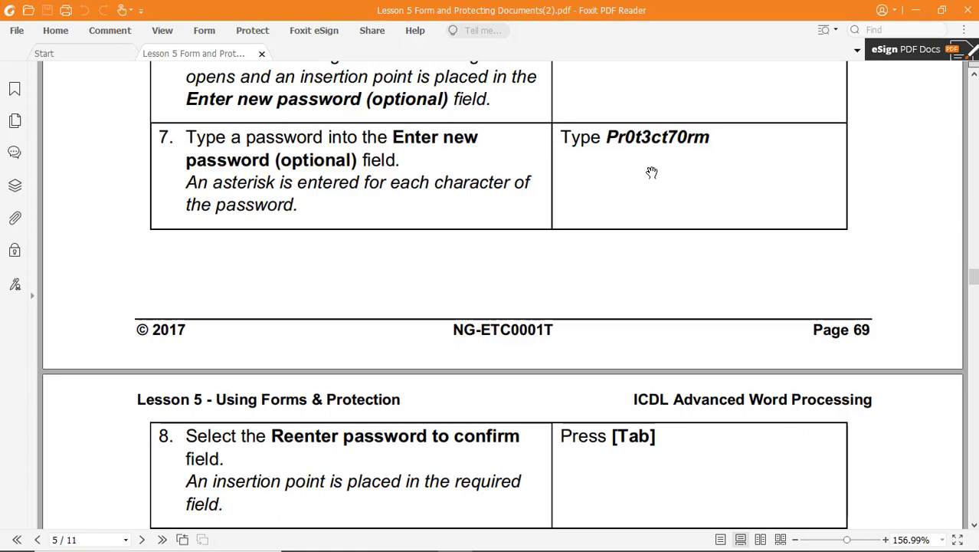
{"action": "key", "text": "alt+Tab"}
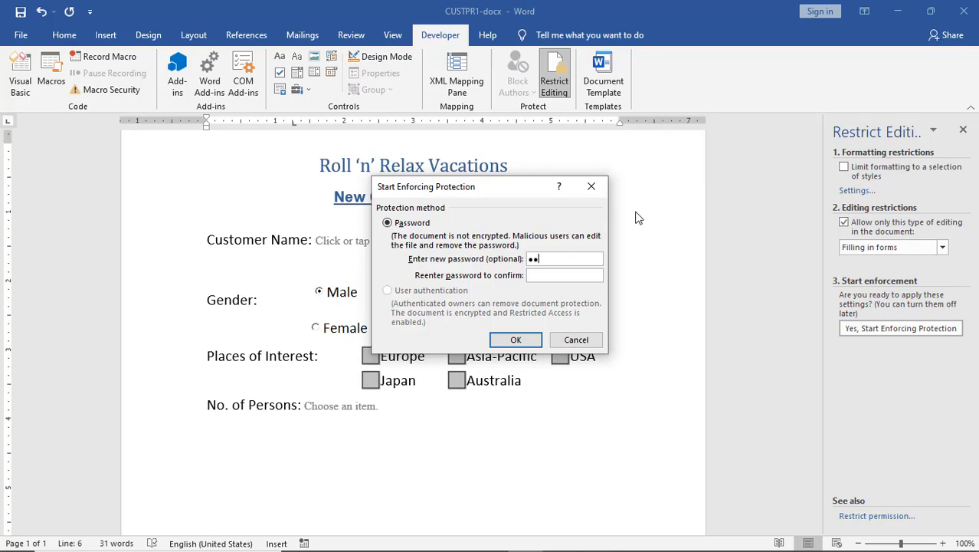
{"action": "key", "text": "alt+Tab"}
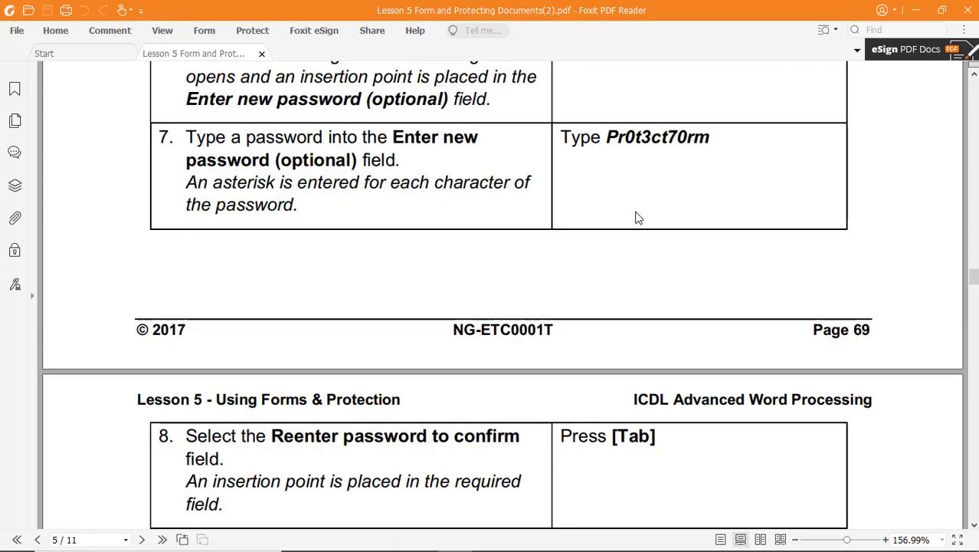
{"action": "key", "text": "alt+Tab"}
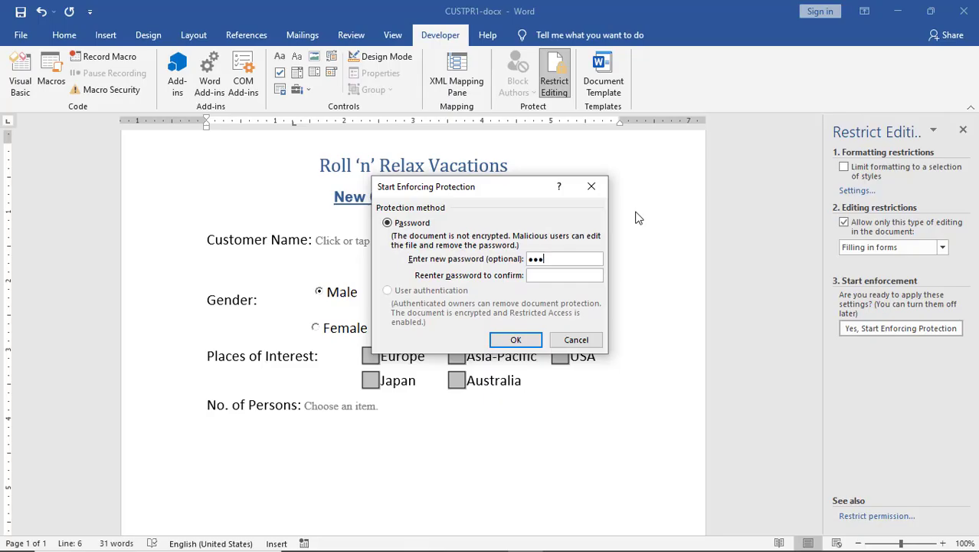
{"action": "key", "text": "alt+Tab"}
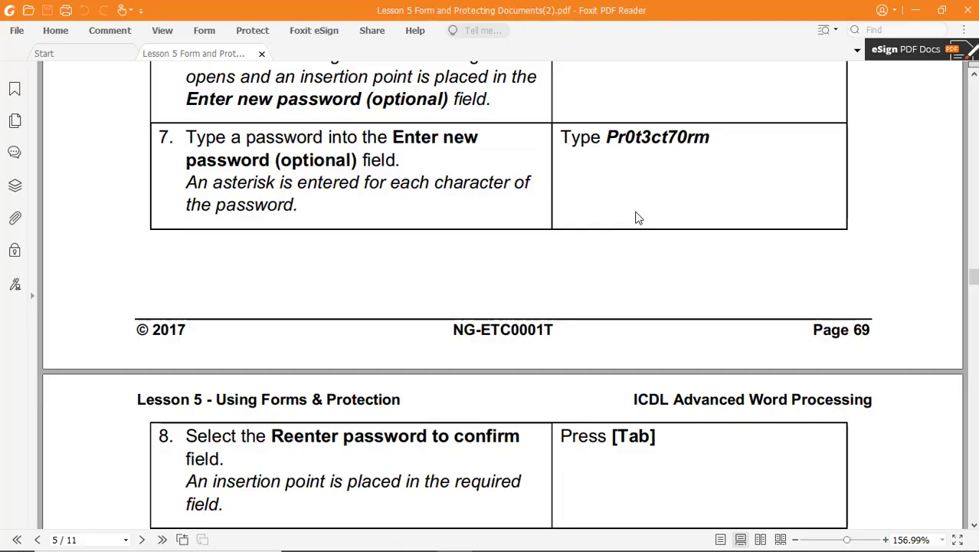
{"action": "key", "text": "alt+Tab"}
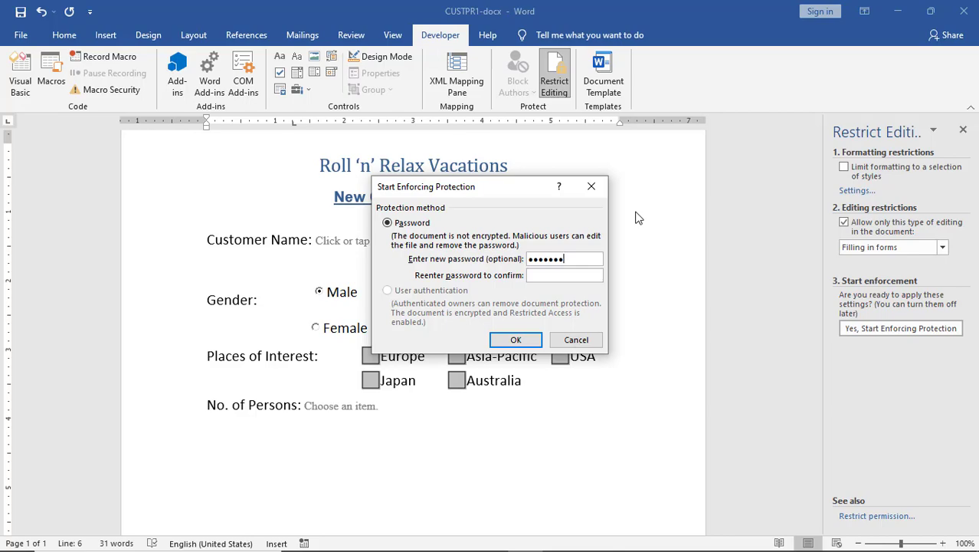
{"action": "key", "text": "alt+Tab"}
{"action": "key", "text": "alt+Tab"}
{"action": "key", "text": "alt+Tab"}
{"action": "key", "text": "alt+Tab"}
Enforce the form-filling protection, close the Restrict Editing pane and select the Customer Name field.
{"action": "left_click", "coordinate": [530, 344]}
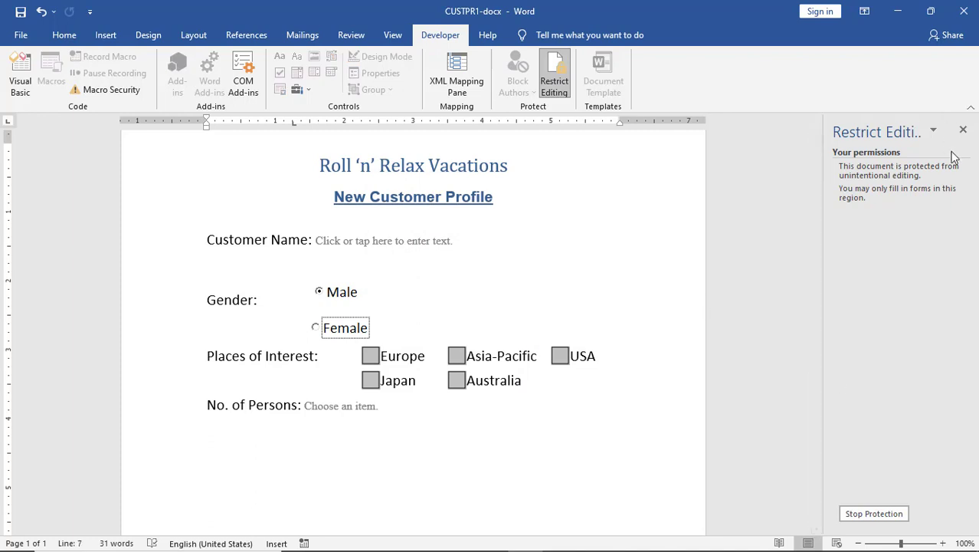
{"action": "left_click", "coordinate": [963, 130]}
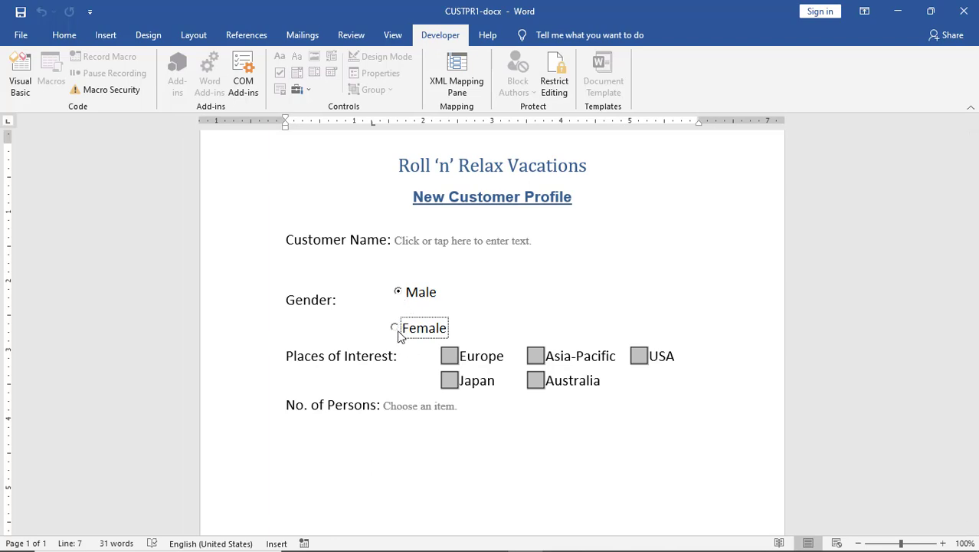
{"action": "key", "text": "Up"}
{"action": "left_click", "coordinate": [412, 243]}
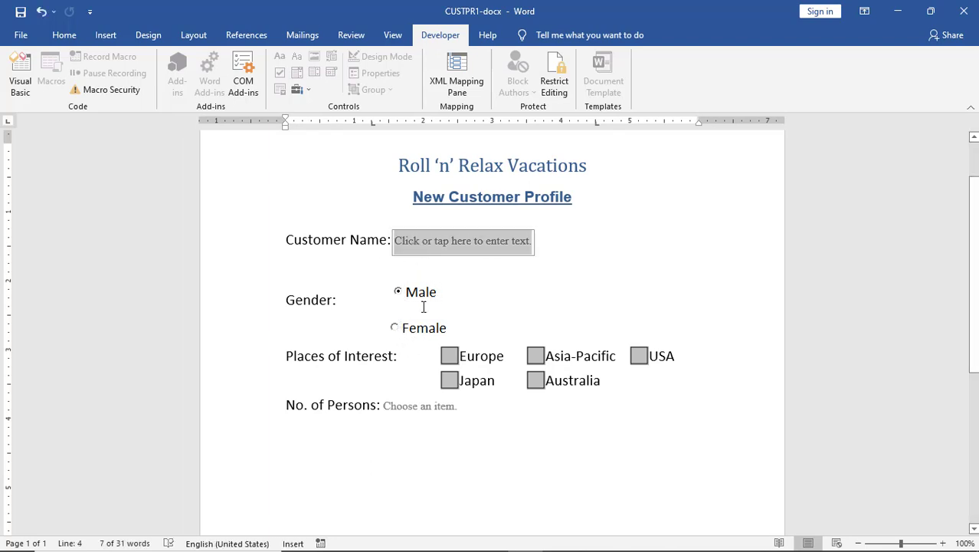
Test the form: pick Female, tick Europe, Japan and Australia, then switch gender to Male.
{"action": "left_click", "coordinate": [396, 328]}
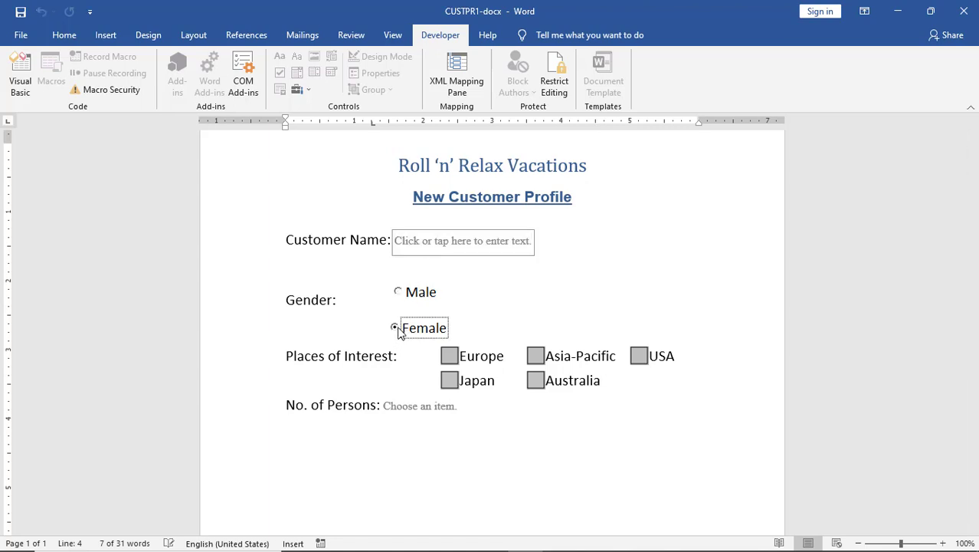
{"action": "left_click", "coordinate": [452, 359]}
{"action": "left_click", "coordinate": [455, 381]}
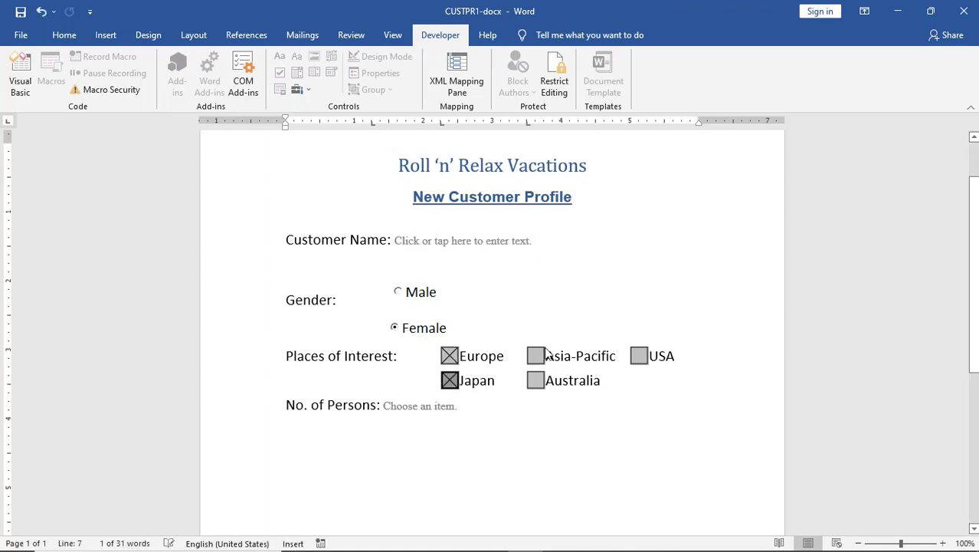
{"action": "left_click", "coordinate": [533, 363]}
{"action": "left_click", "coordinate": [534, 382]}
{"action": "left_click", "coordinate": [408, 414]}
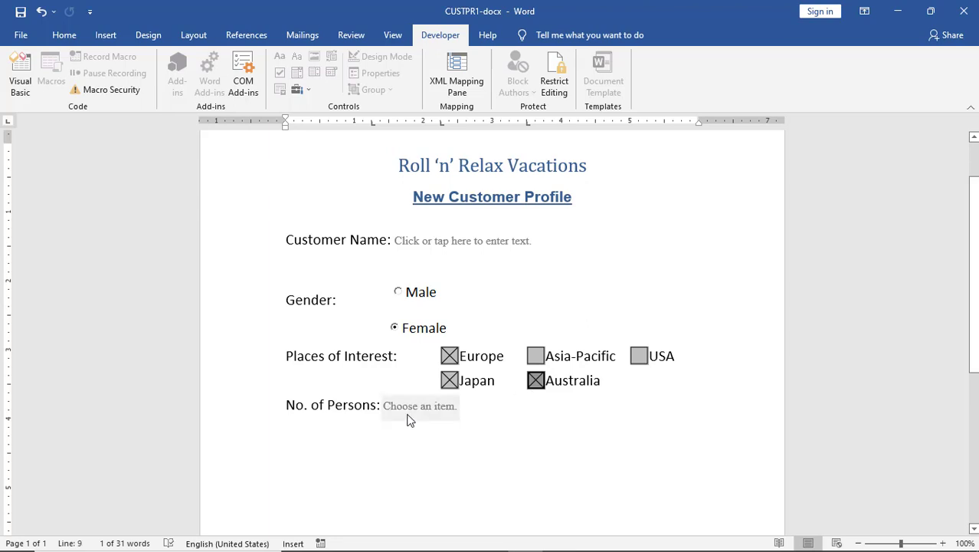
{"action": "left_click", "coordinate": [404, 294]}
{"action": "left_click", "coordinate": [596, 259]}
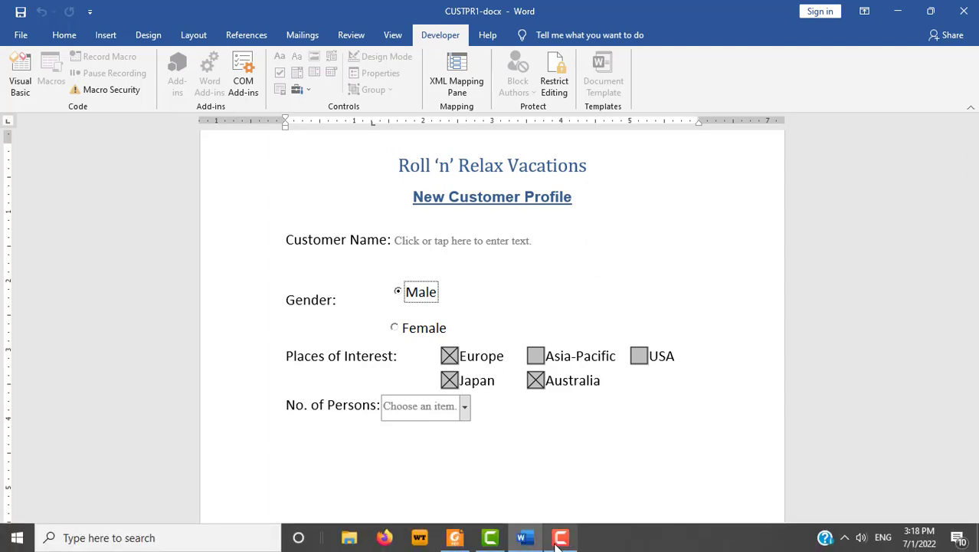
{"action": "left_click", "coordinate": [560, 543]}
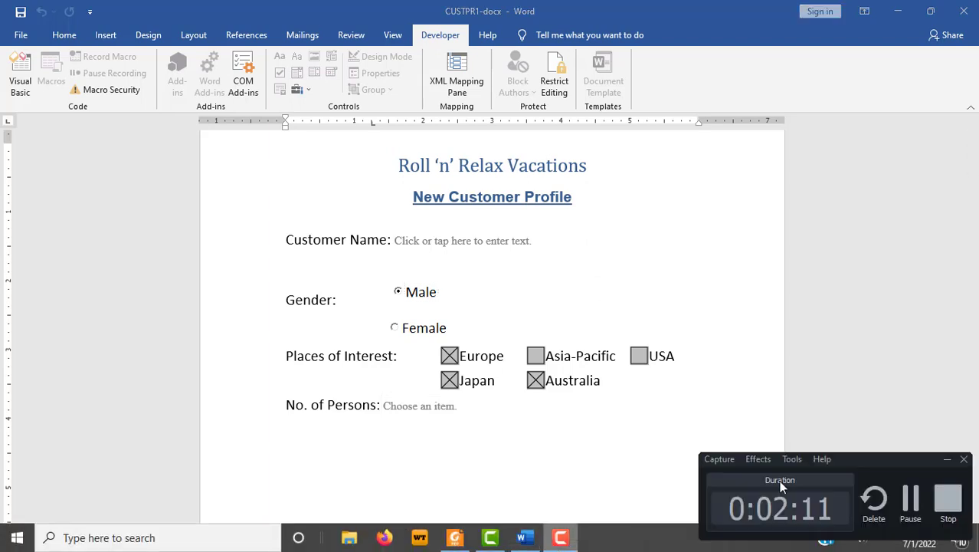
{"action": "left_click", "coordinate": [911, 502]}
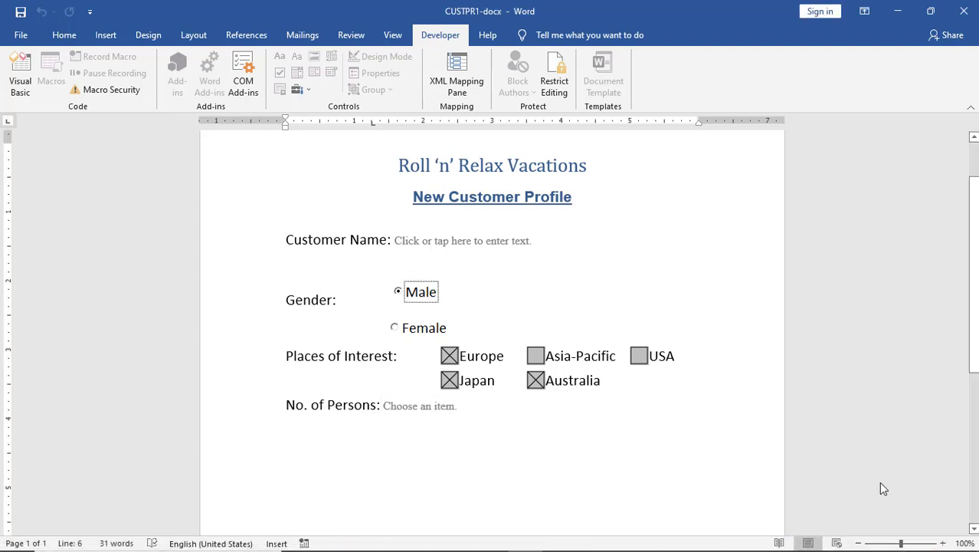
Select Customer Name, choose Female and untick Europe, Japan and Australia.
{"action": "scroll", "coordinate": [484, 398], "scroll_direction": "up", "scroll_amount": 2}
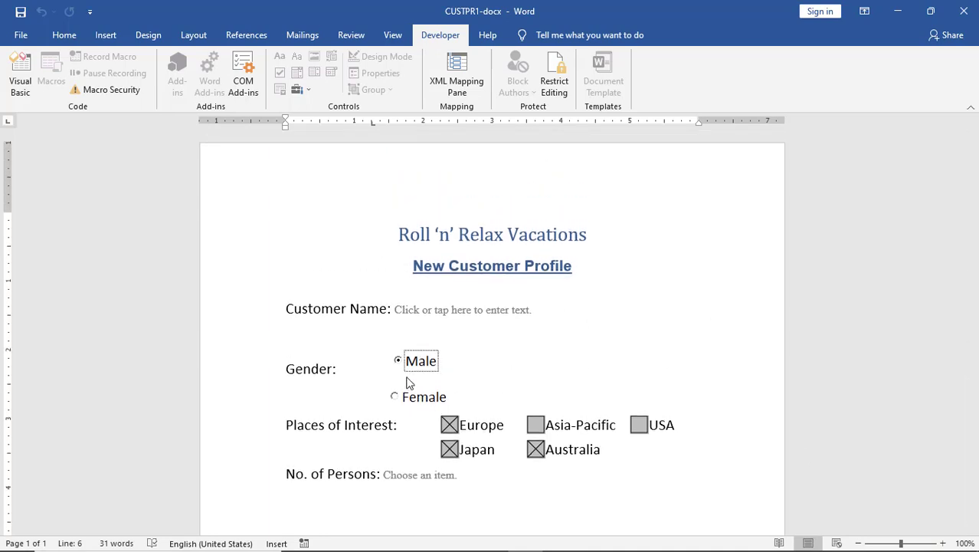
{"action": "left_click", "coordinate": [413, 310]}
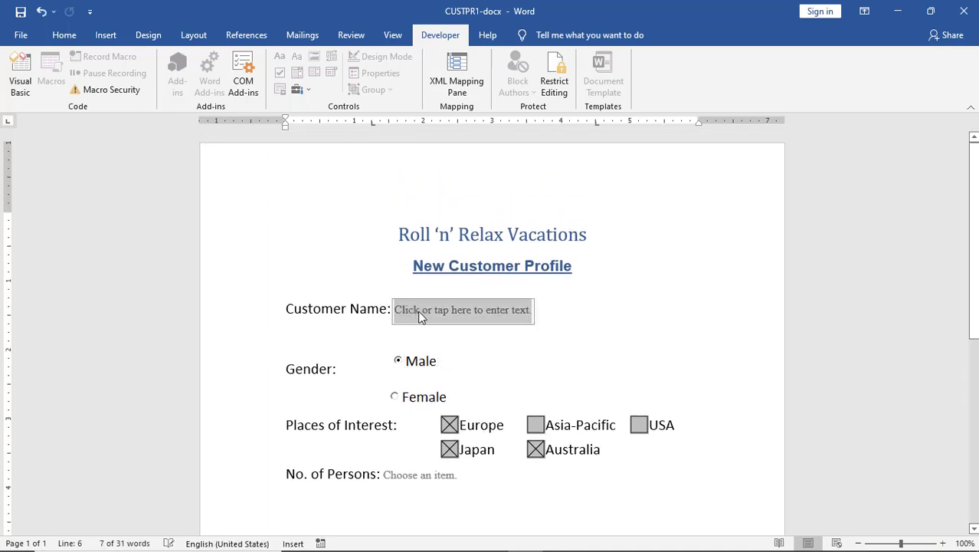
{"action": "left_click", "coordinate": [394, 396]}
{"action": "left_click", "coordinate": [450, 426]}
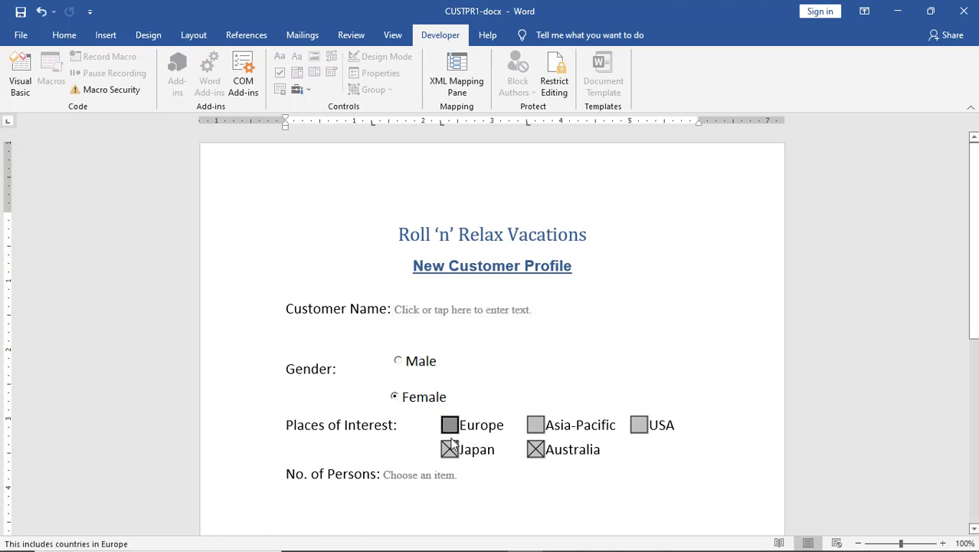
{"action": "left_click", "coordinate": [450, 450]}
{"action": "left_click", "coordinate": [535, 450]}
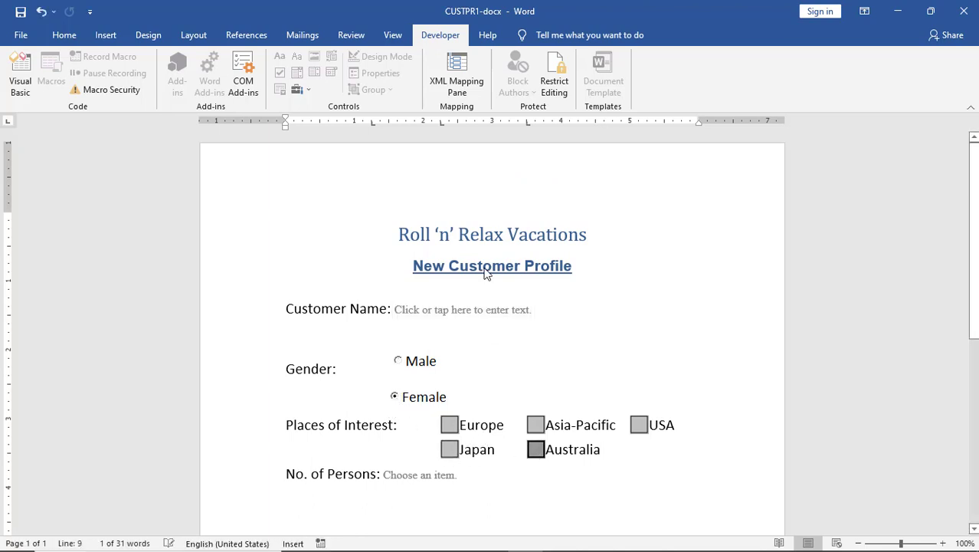
Confirm the form heading and the Customer Name label cannot be edited.
{"action": "left_click", "coordinate": [468, 242]}
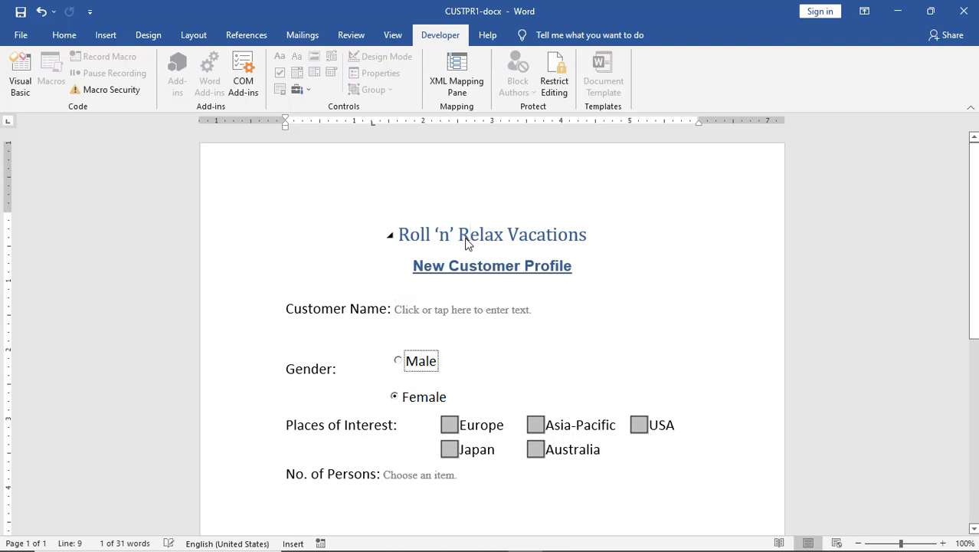
{"action": "left_click", "coordinate": [368, 306]}
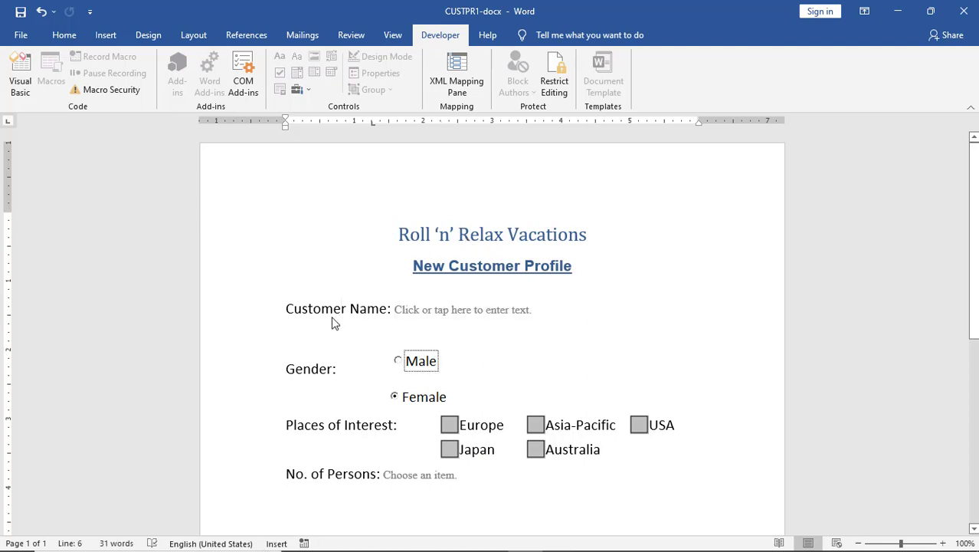
{"action": "scroll", "coordinate": [634, 304], "scroll_direction": "down", "scroll_amount": 3}
{"action": "scroll", "coordinate": [633, 304], "scroll_direction": "up", "scroll_amount": 3}
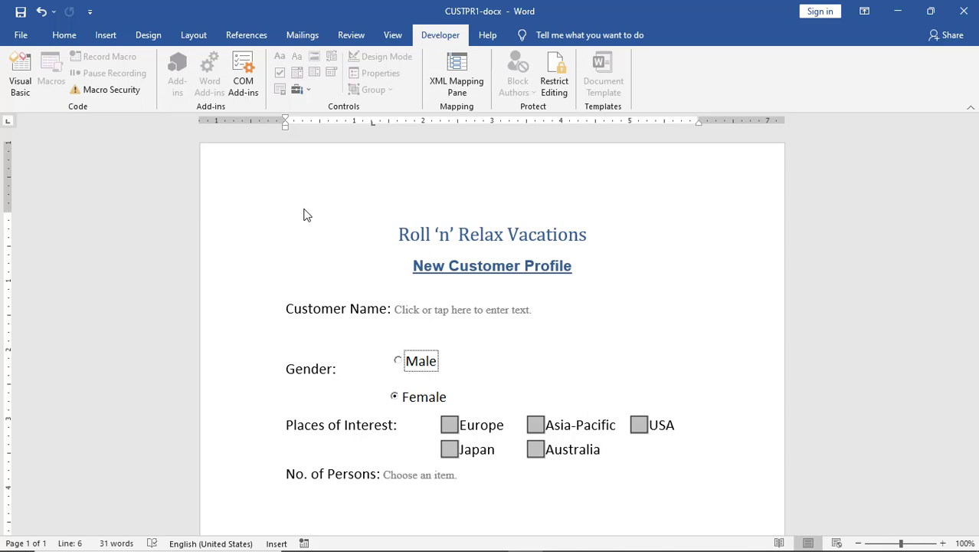
Create a new blank document from File > New.
{"action": "left_click", "coordinate": [18, 38]}
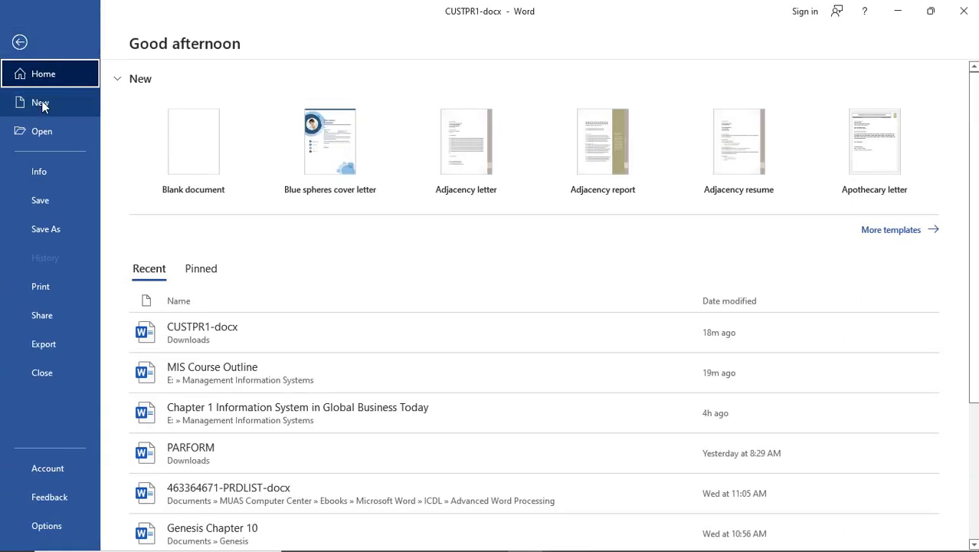
{"action": "left_click", "coordinate": [191, 160]}
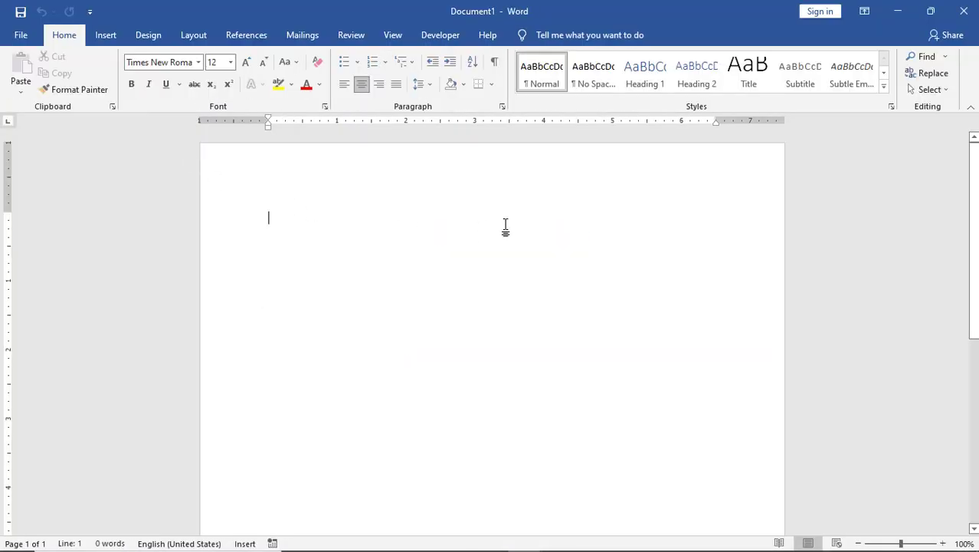
Type 'Protecting Document' as the document's text.
{"action": "type", "text": "Password"}
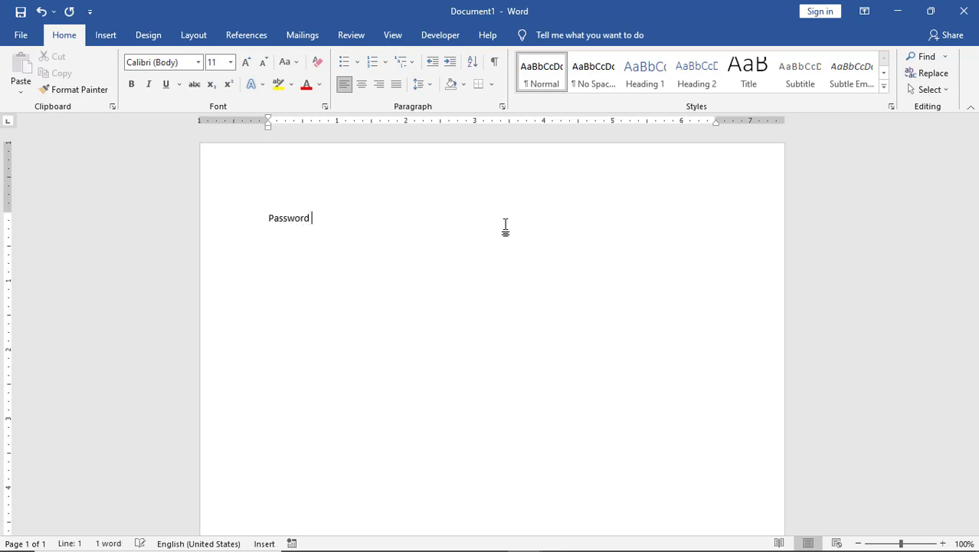
{"action": "key", "text": "BackSpace"}
{"action": "key", "text": "BackSpace"}
{"action": "key", "text": "BackSpace"}
{"action": "key", "text": "BackSpace"}
{"action": "key", "text": "BackSpace"}
{"action": "key", "text": "BackSpace"}
{"action": "key", "text": "BackSpace"}
{"action": "key", "text": "BackSpace"}
{"action": "key", "text": "BackSpace"}
{"action": "type", "text": "Protecting Document"}
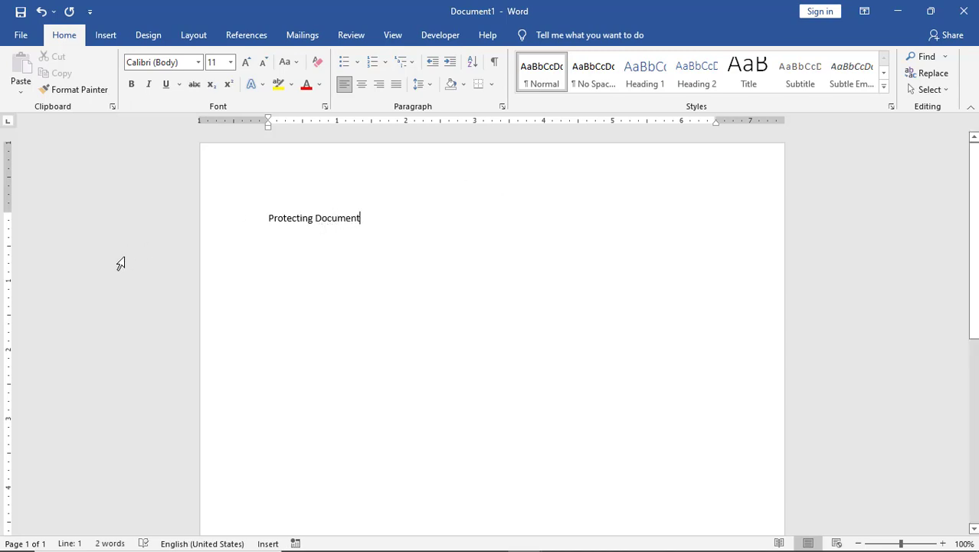
Save the document to the Desktop as 'Protecting Document'.
{"action": "left_click", "coordinate": [21, 12]}
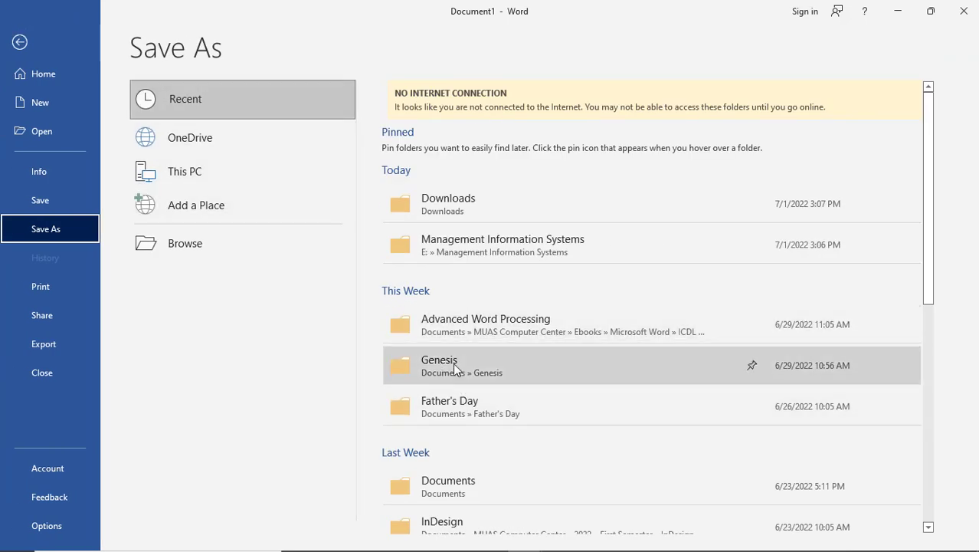
{"action": "left_click", "coordinate": [183, 247]}
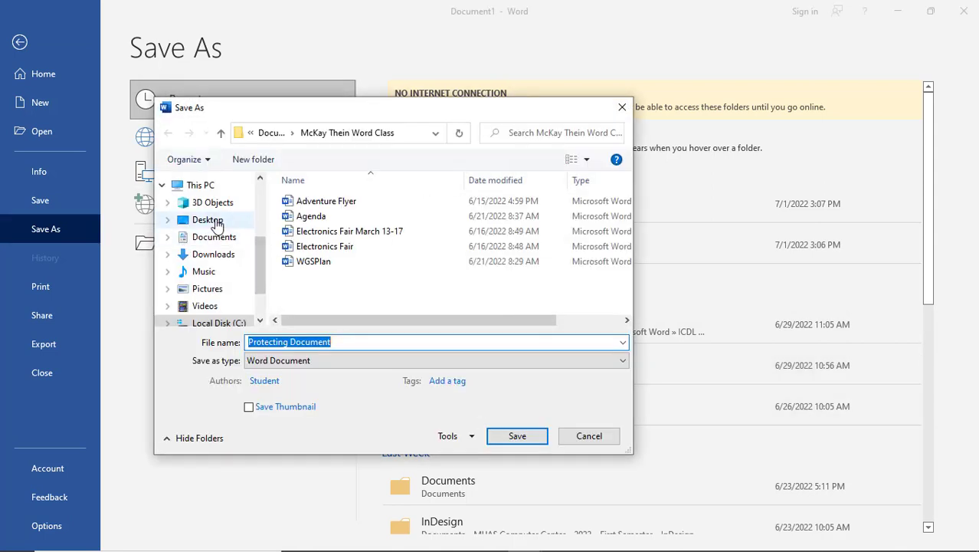
{"action": "left_click", "coordinate": [238, 220]}
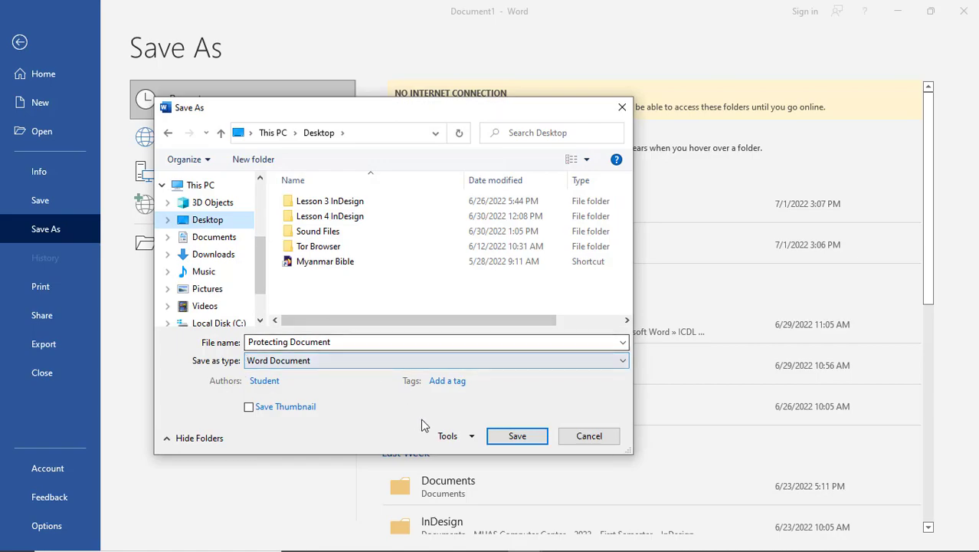
{"action": "left_click", "coordinate": [517, 443]}
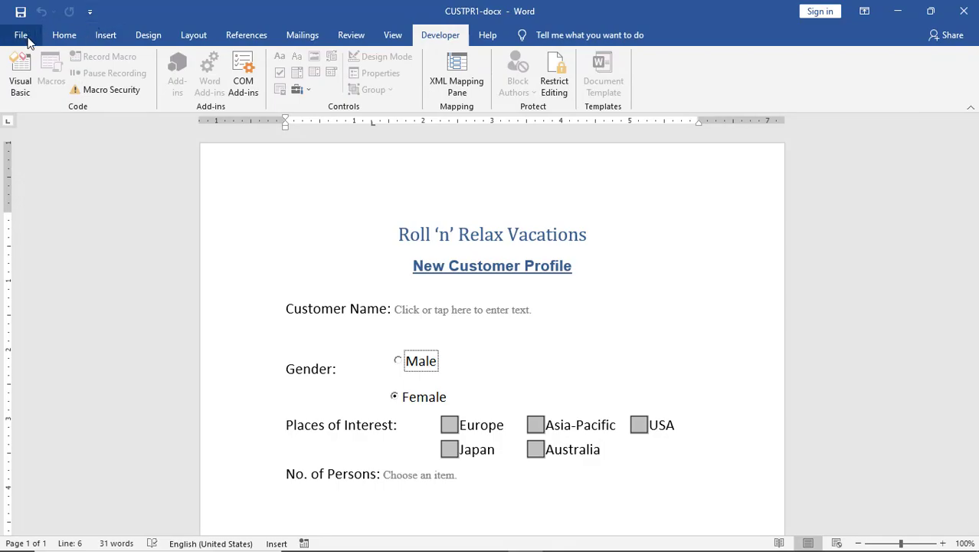
Open the Protecting Document file from the File > Open list.
{"action": "left_click", "coordinate": [24, 36]}
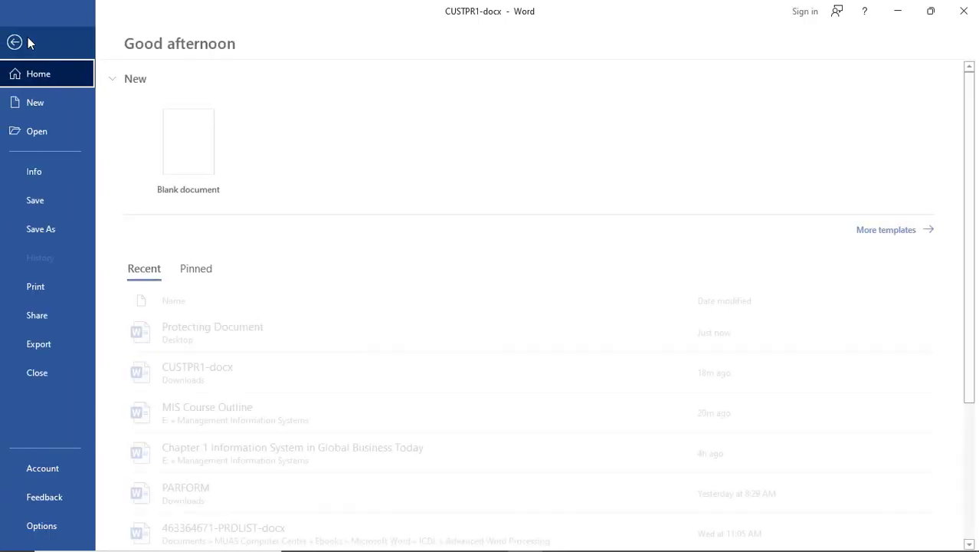
{"action": "left_click", "coordinate": [58, 131]}
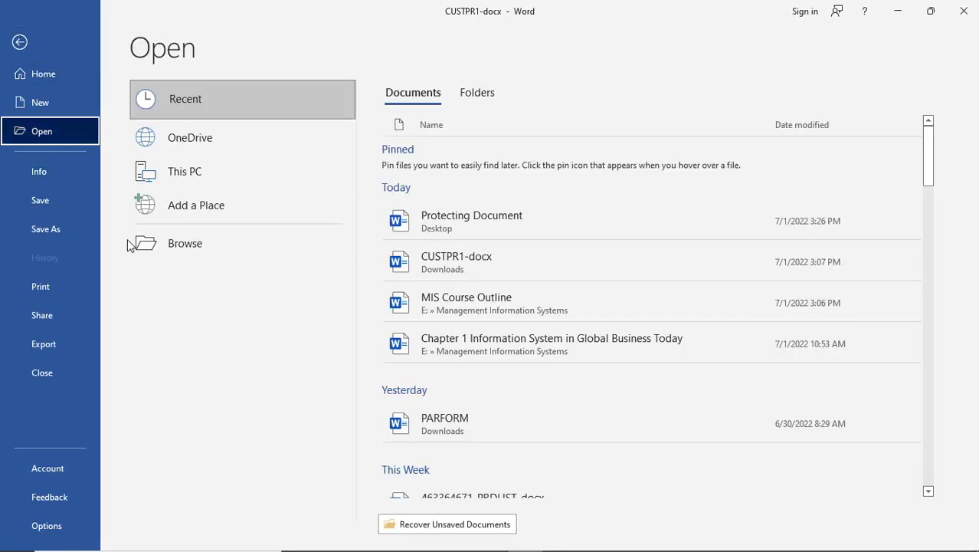
{"action": "left_click", "coordinate": [454, 227]}
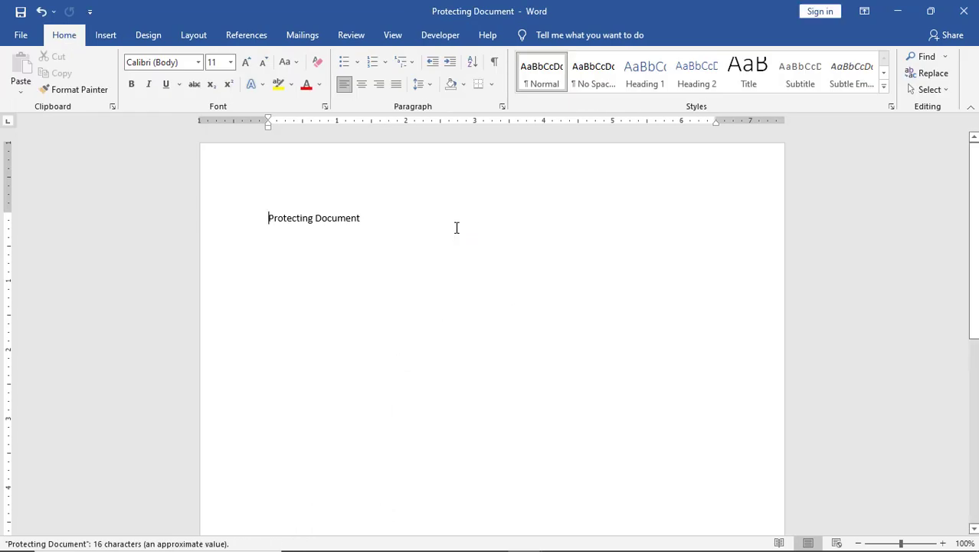
Show the Protect Document options on the file's Info page.
{"action": "left_click", "coordinate": [18, 35]}
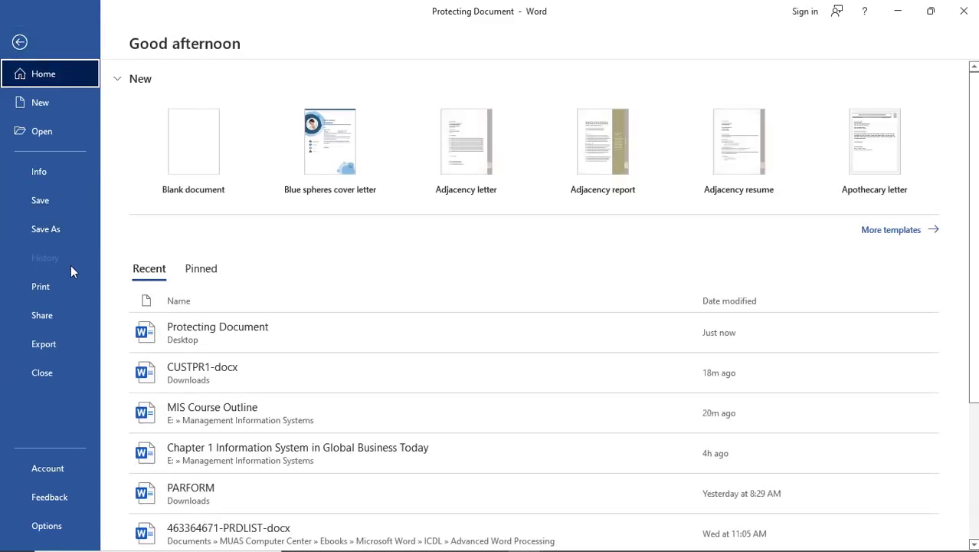
{"action": "left_click", "coordinate": [54, 175]}
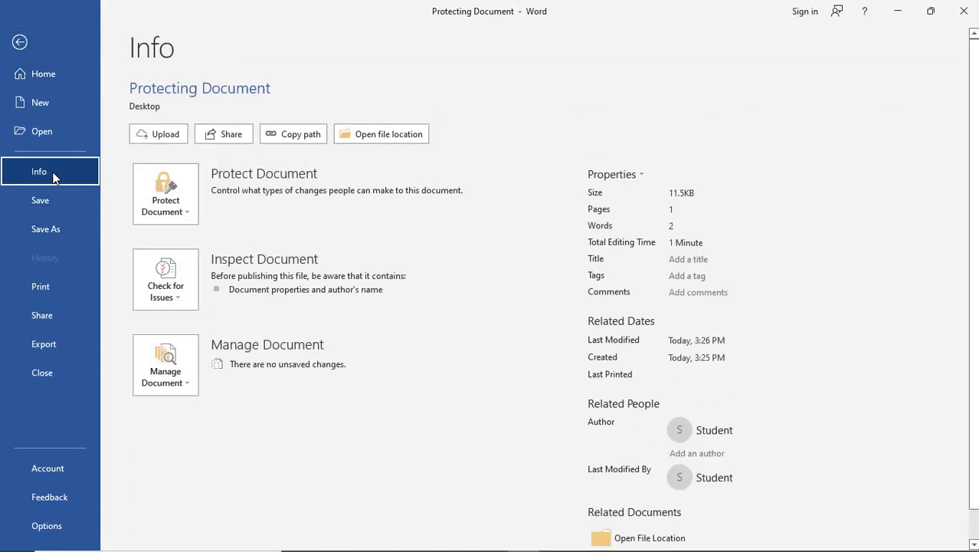
{"action": "left_click", "coordinate": [148, 190]}
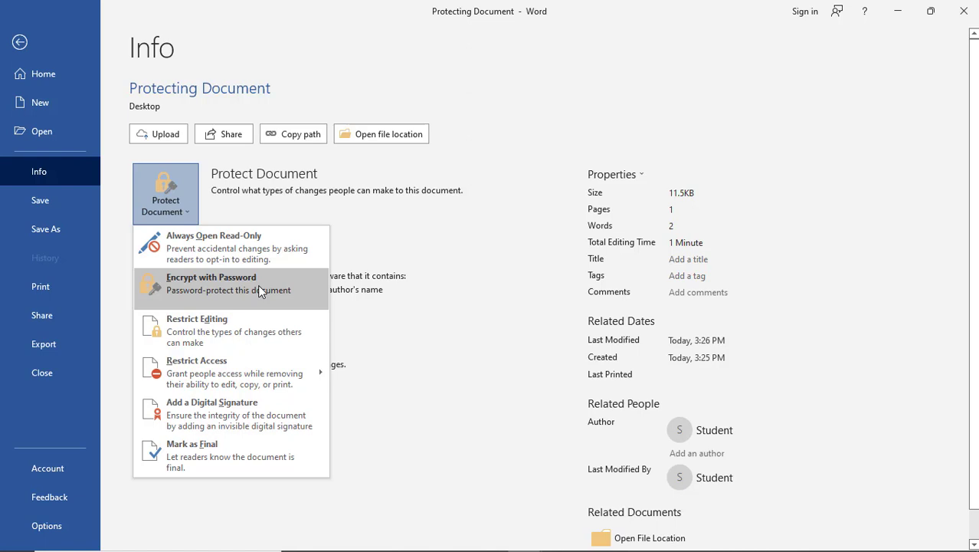
Encrypt Protecting Document with an opening password, entering it and then confirming it.
{"action": "left_click", "coordinate": [259, 290]}
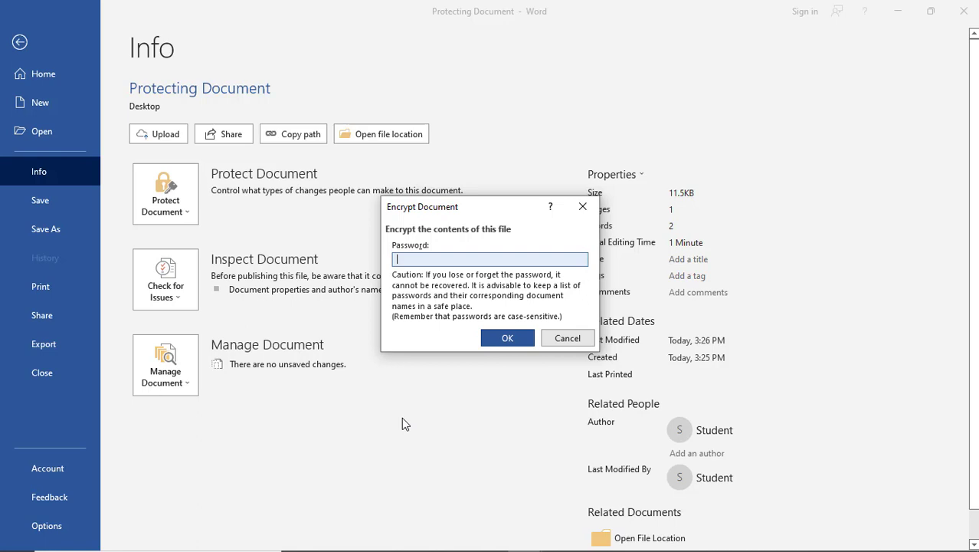
{"action": "type", "text": "123456789"}
{"action": "left_click", "coordinate": [507, 340]}
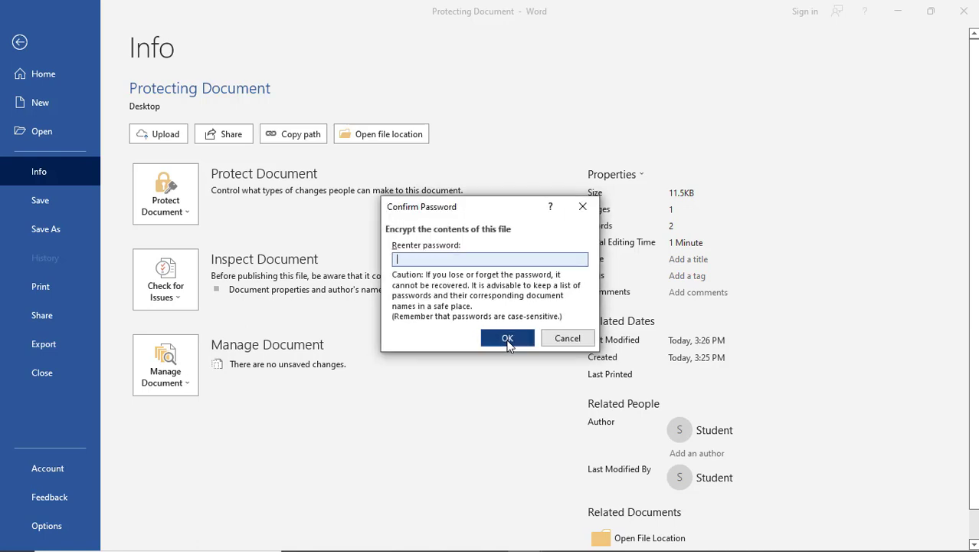
{"action": "type", "text": "123456789"}
{"action": "left_click", "coordinate": [506, 339]}
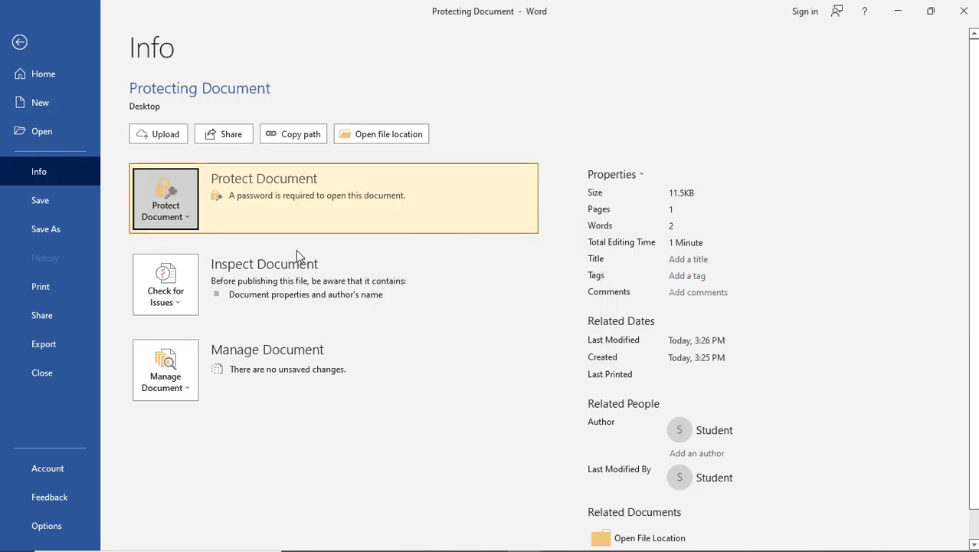
Save the encrypted document, then reopen it from Recent by entering its password.
{"action": "left_click", "coordinate": [52, 201]}
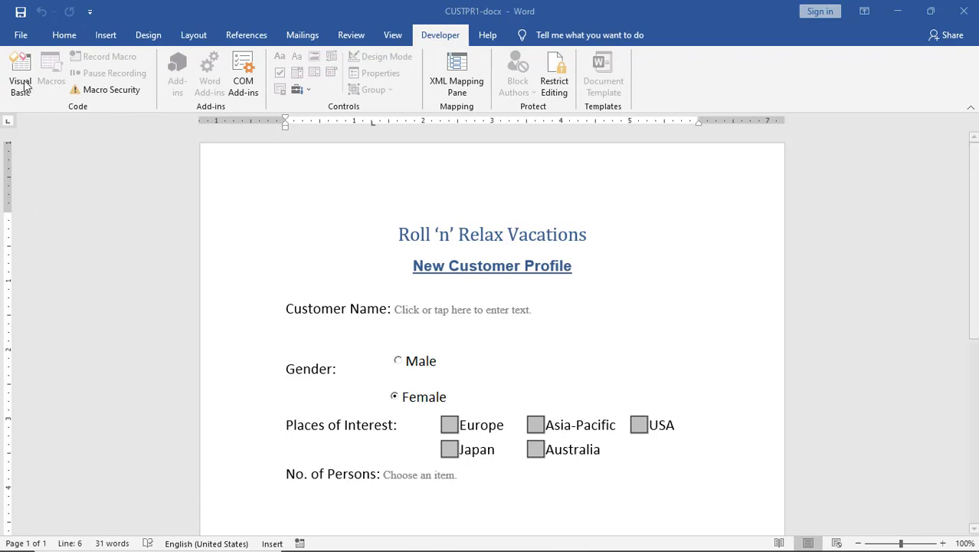
{"action": "left_click", "coordinate": [20, 34]}
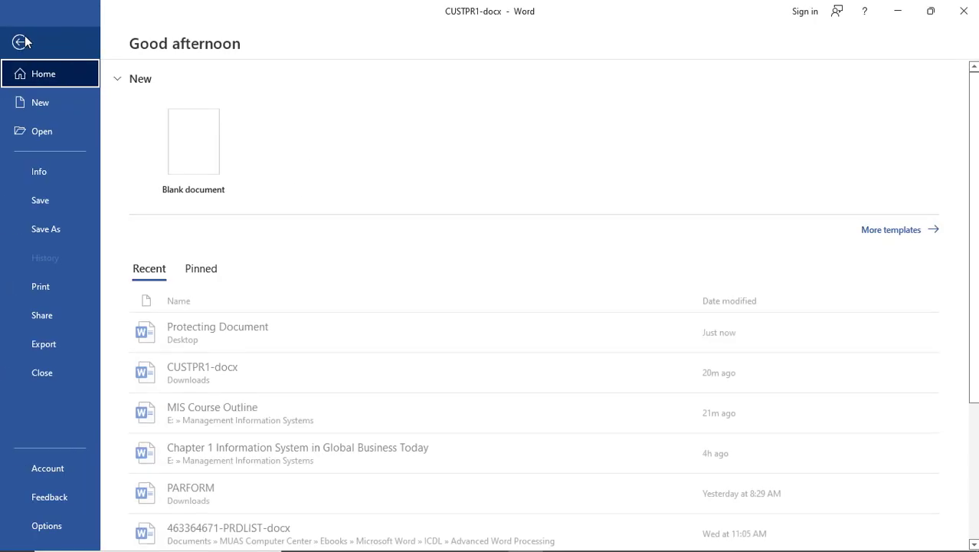
{"action": "left_click", "coordinate": [230, 325]}
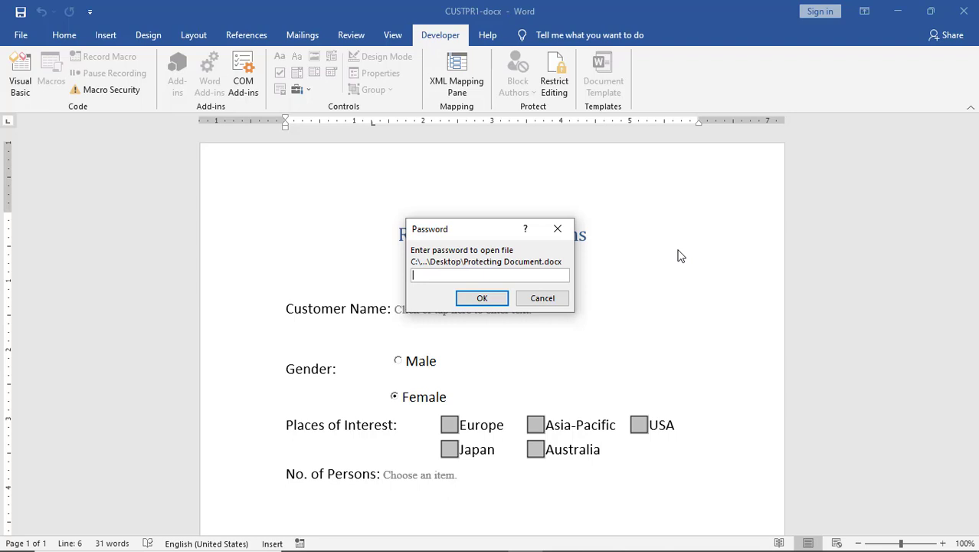
{"action": "type", "text": "123456789"}
{"action": "left_click", "coordinate": [482, 299]}
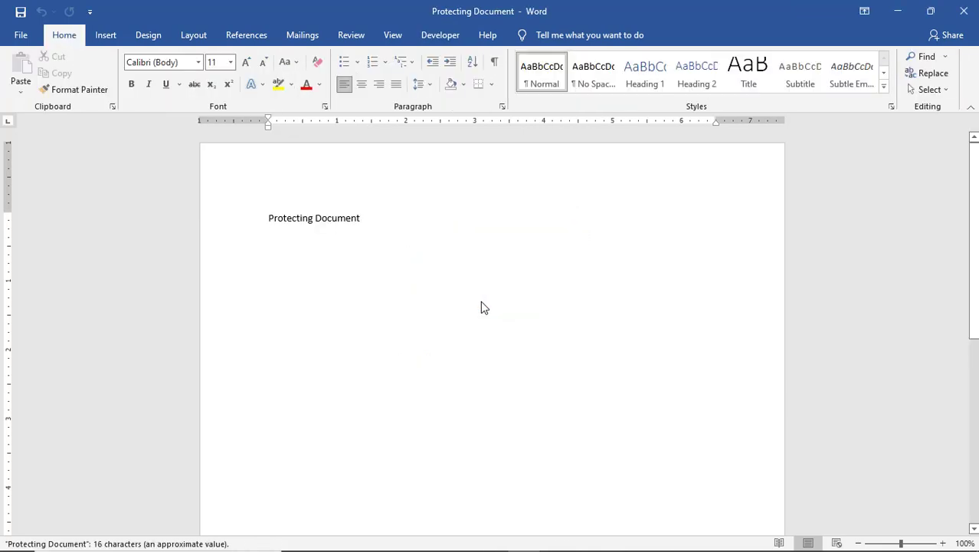
{"action": "left_click", "coordinate": [21, 35]}
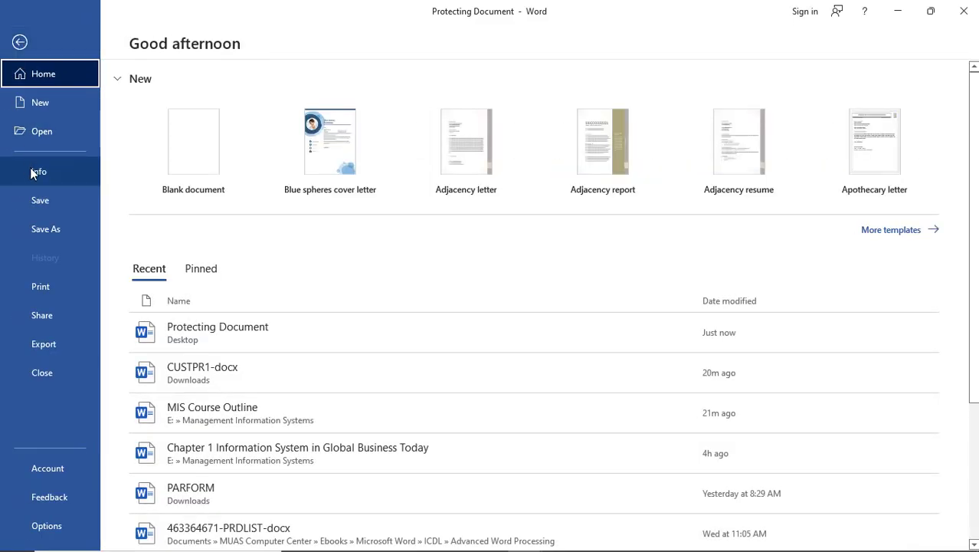
Delete the opening password under Encrypt with Password and save the unencrypted document.
{"action": "left_click", "coordinate": [30, 171]}
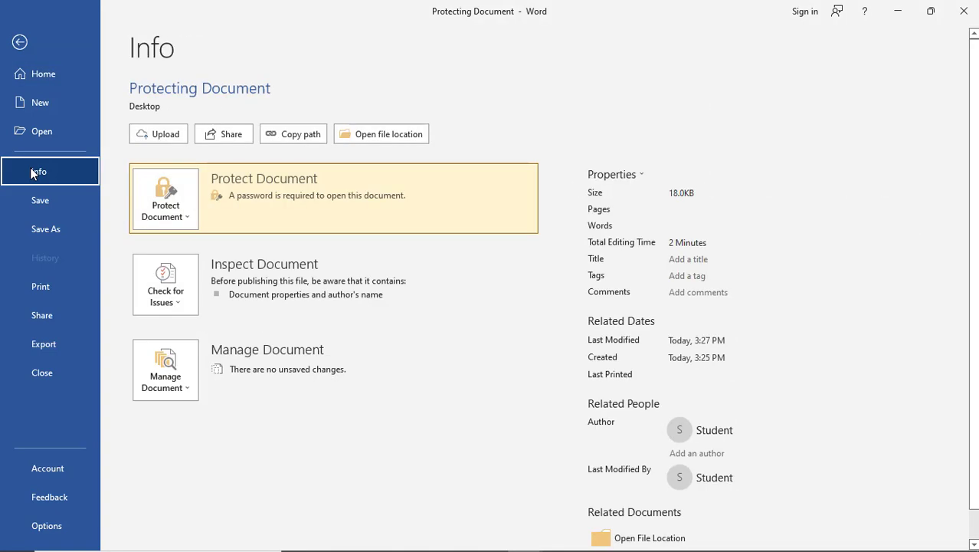
{"action": "left_click", "coordinate": [178, 203]}
{"action": "left_click", "coordinate": [202, 287]}
{"action": "type", "text": "•••••••••"}
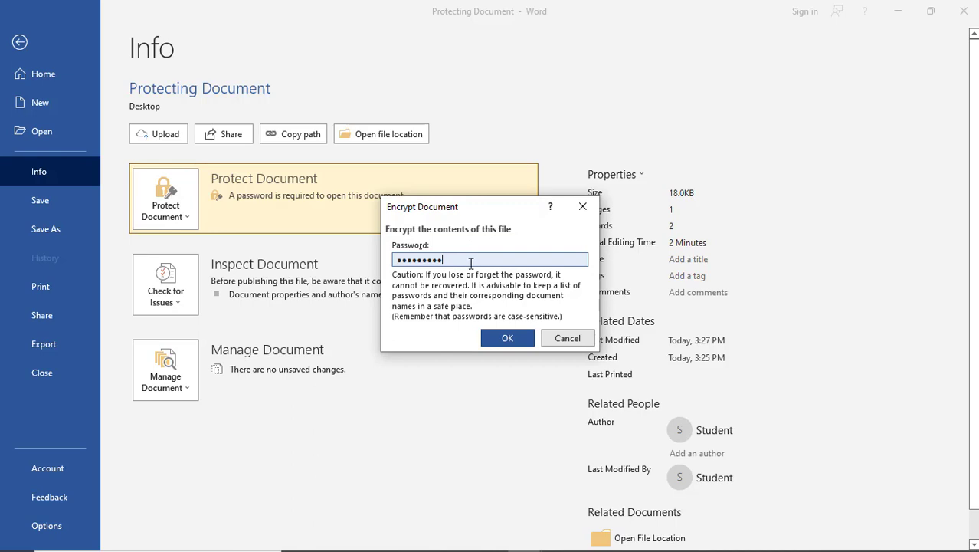
{"action": "left_click_drag", "start_coordinate": [470, 262], "coordinate": [371, 280]}
{"action": "key", "text": "BackSpace"}
{"action": "left_click", "coordinate": [502, 338]}
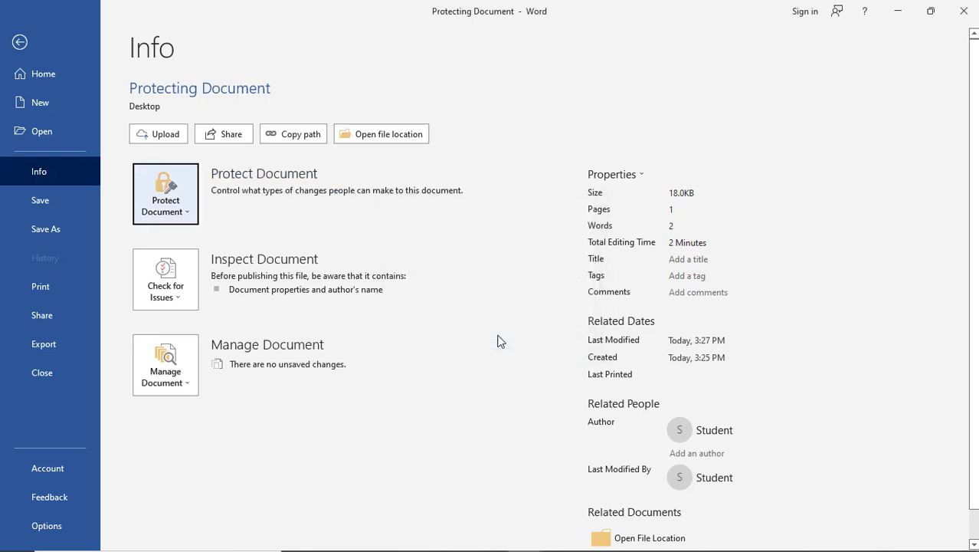
{"action": "left_click", "coordinate": [47, 202]}
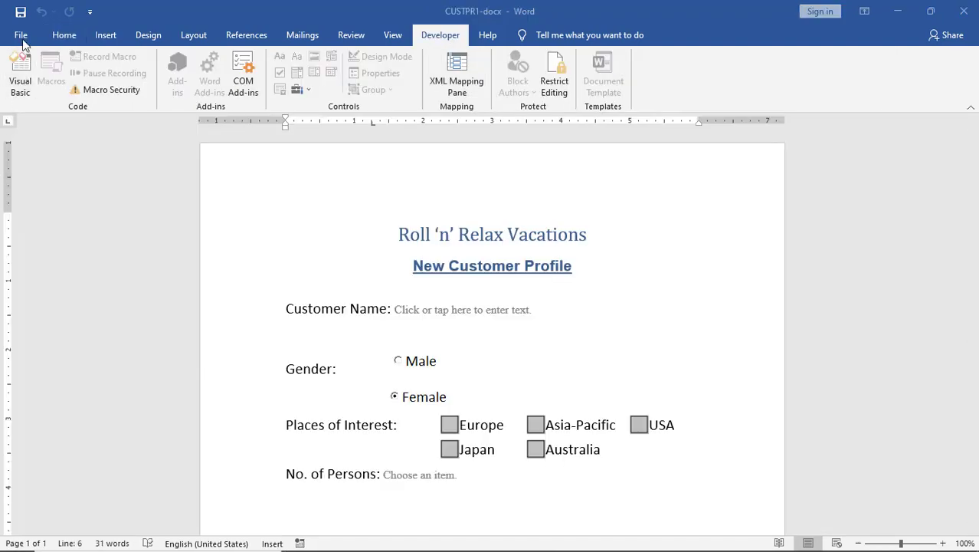
Reopen Protecting Document from the recent files, now without a password prompt.
{"action": "left_click", "coordinate": [20, 35]}
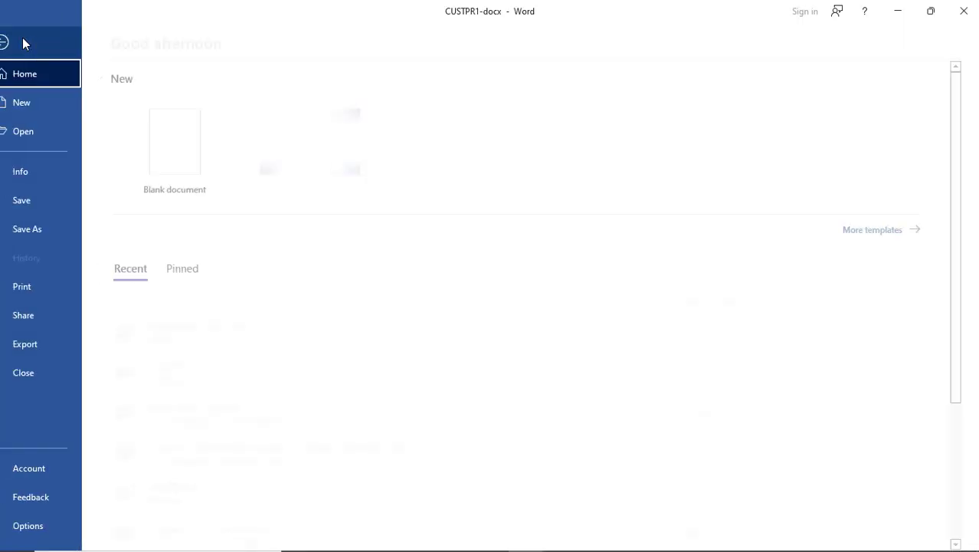
{"action": "left_click", "coordinate": [196, 334]}
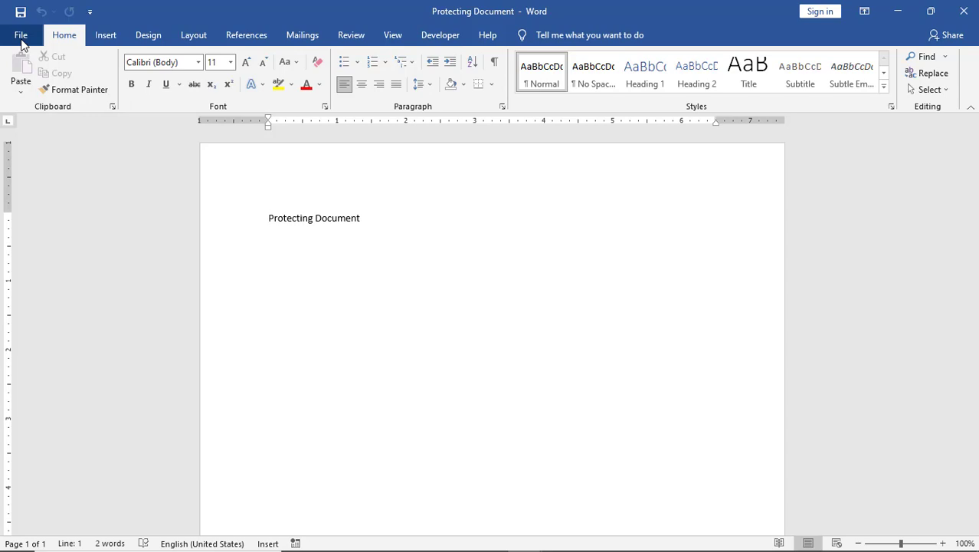
{"action": "left_click", "coordinate": [20, 38]}
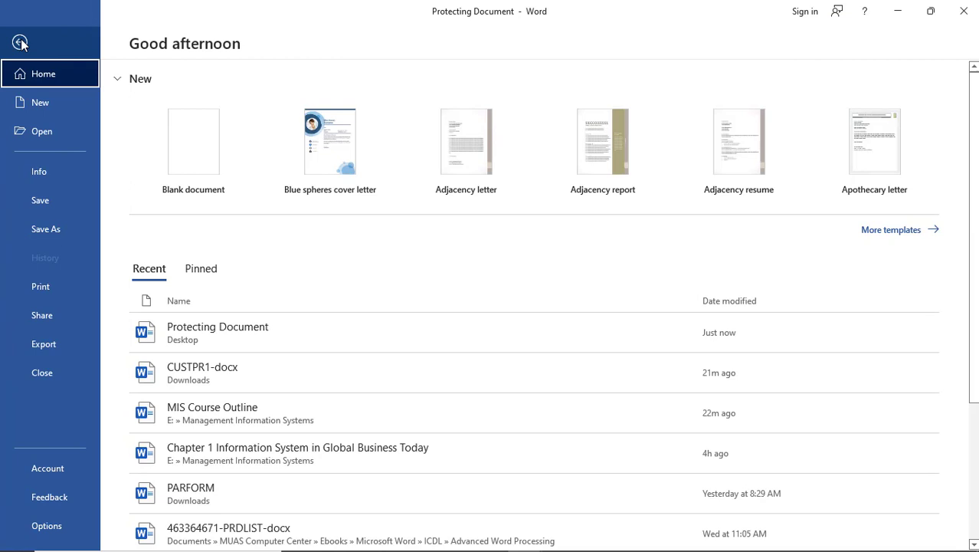
Restrict editing of Protecting Document to No changes (Read only) via Protect Document.
{"action": "left_click", "coordinate": [61, 170]}
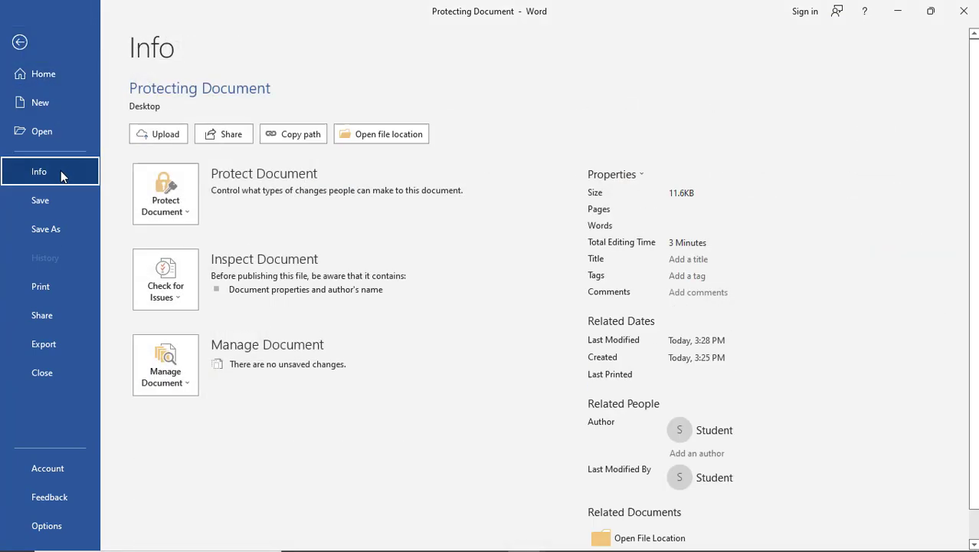
{"action": "left_click", "coordinate": [170, 195]}
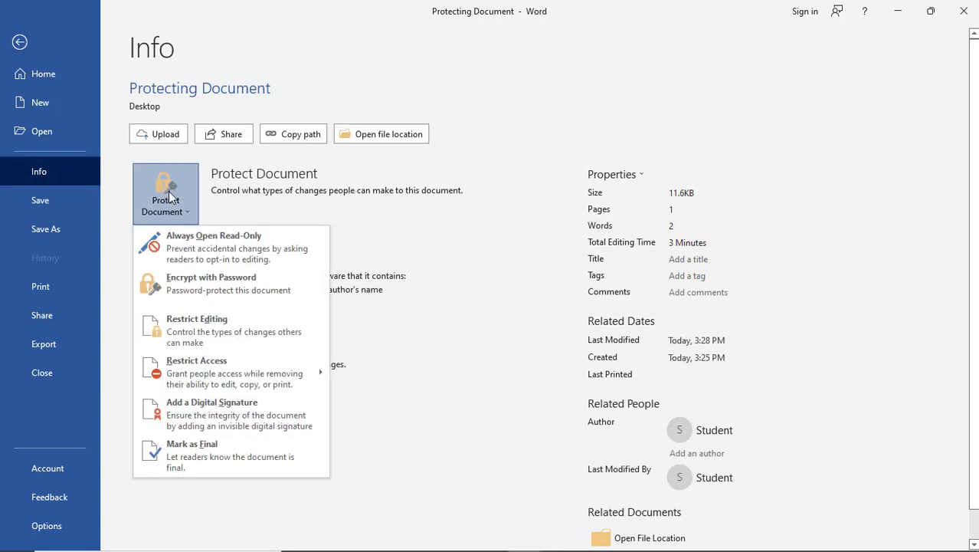
{"action": "left_click", "coordinate": [261, 339]}
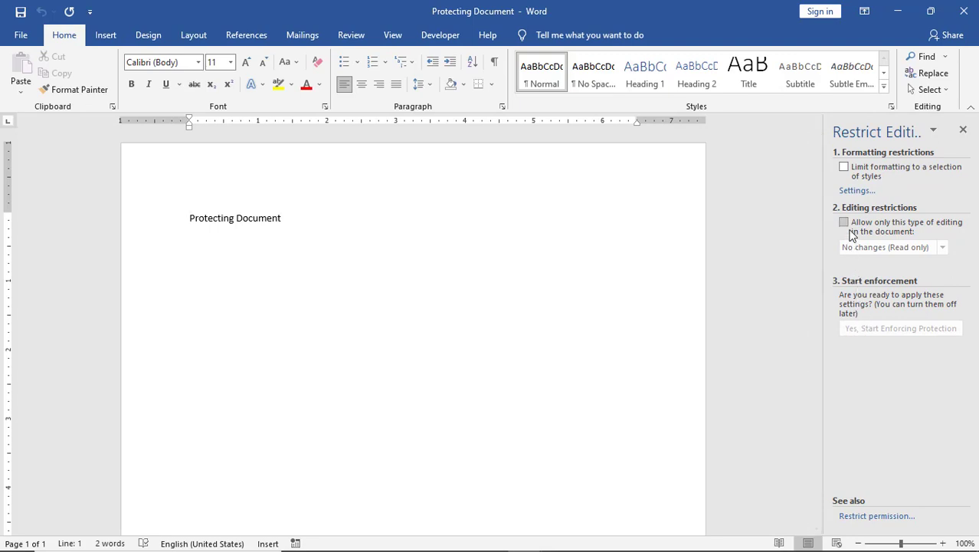
{"action": "left_click", "coordinate": [848, 227]}
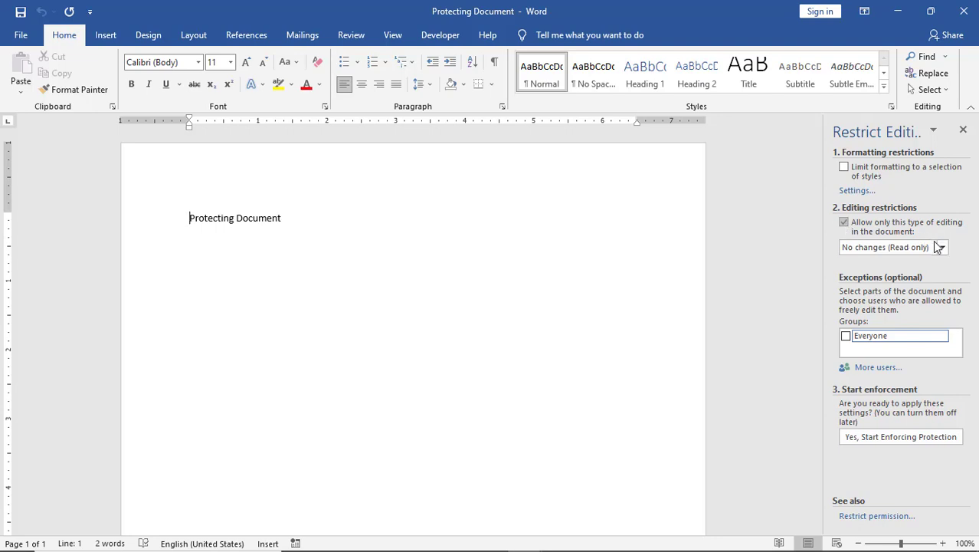
Start enforcing the read-only restriction, entering and confirming a protection password.
{"action": "left_click", "coordinate": [888, 437]}
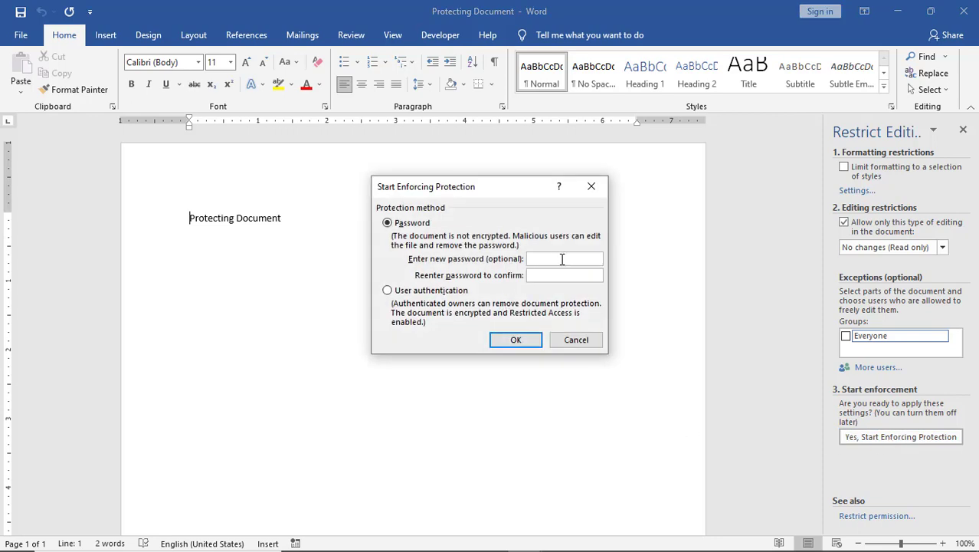
{"action": "type", "text": "12345678"}
{"action": "key", "text": "Tab"}
{"action": "type", "text": "123456789"}
{"action": "left_click", "coordinate": [523, 341]}
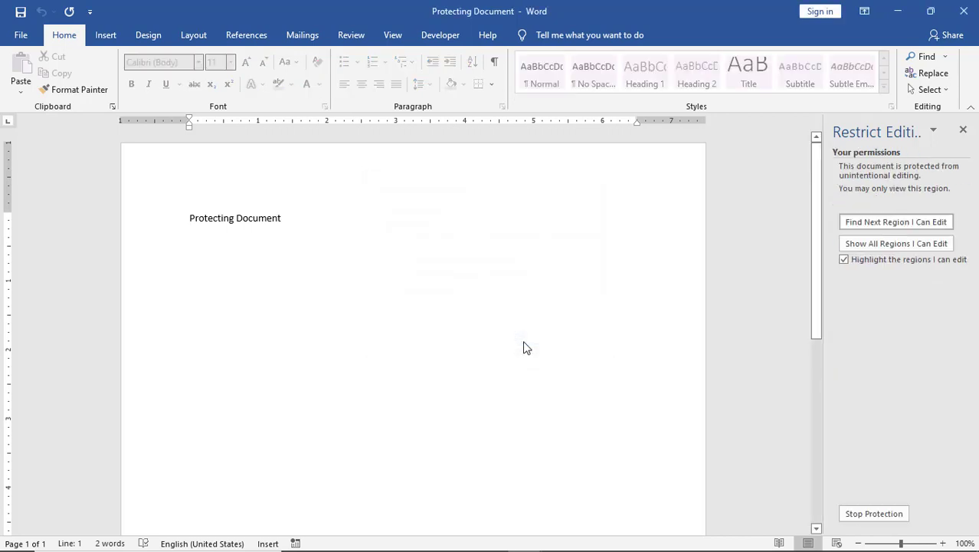
Reopen Protecting Document from the recent files list.
{"action": "left_click", "coordinate": [20, 36]}
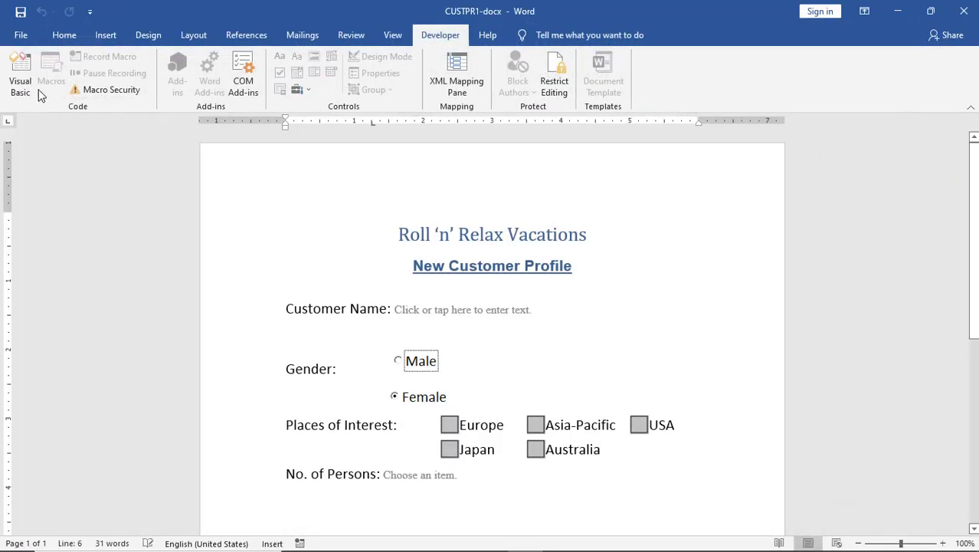
{"action": "left_click", "coordinate": [19, 34]}
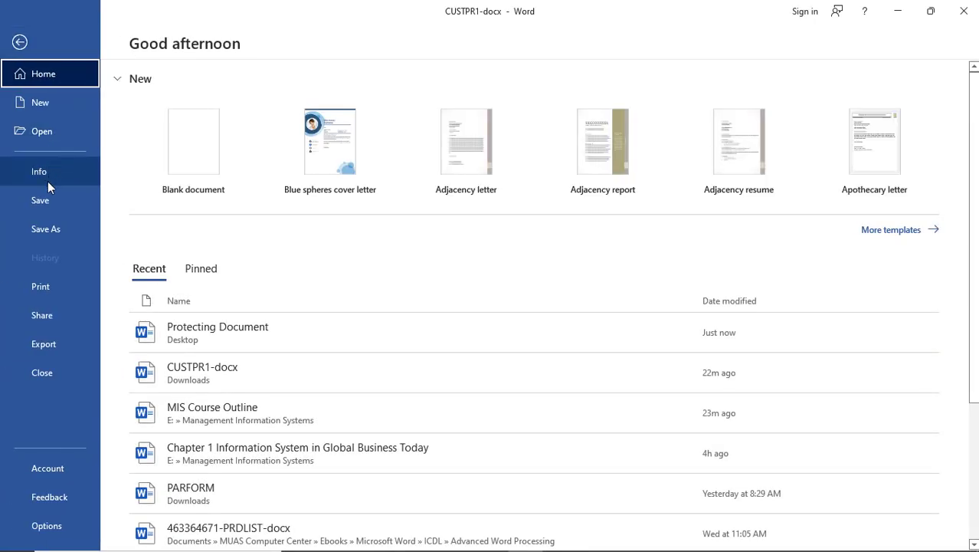
{"action": "left_click", "coordinate": [192, 325]}
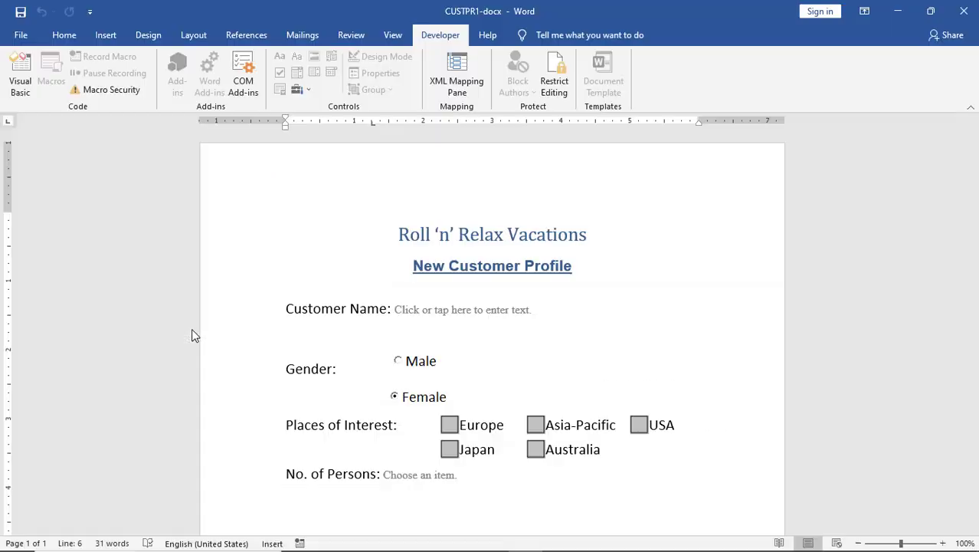
Try deleting the word 'Protecting' and backspacing to confirm the text is locked.
{"action": "double_click", "coordinate": [296, 224]}
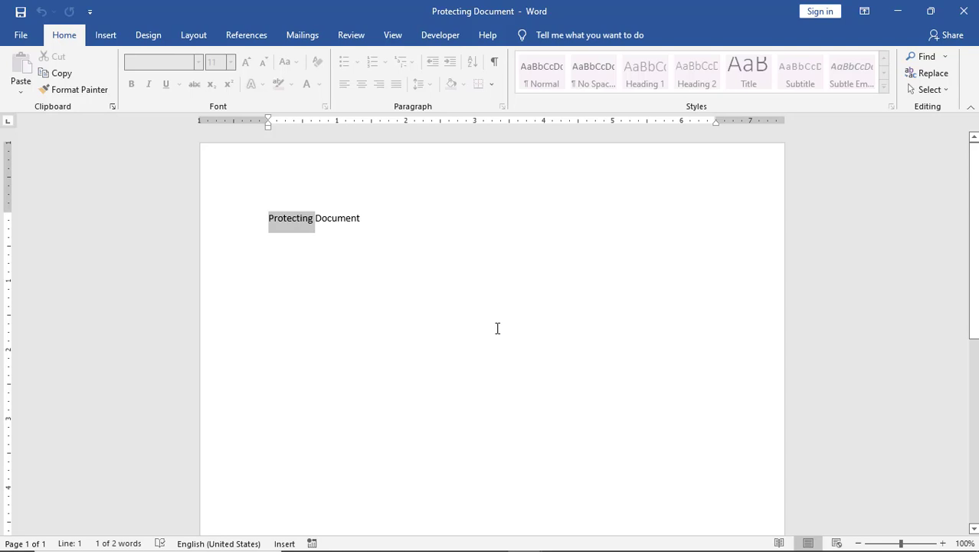
{"action": "key", "text": "Delete"}
{"action": "left_click", "coordinate": [380, 225]}
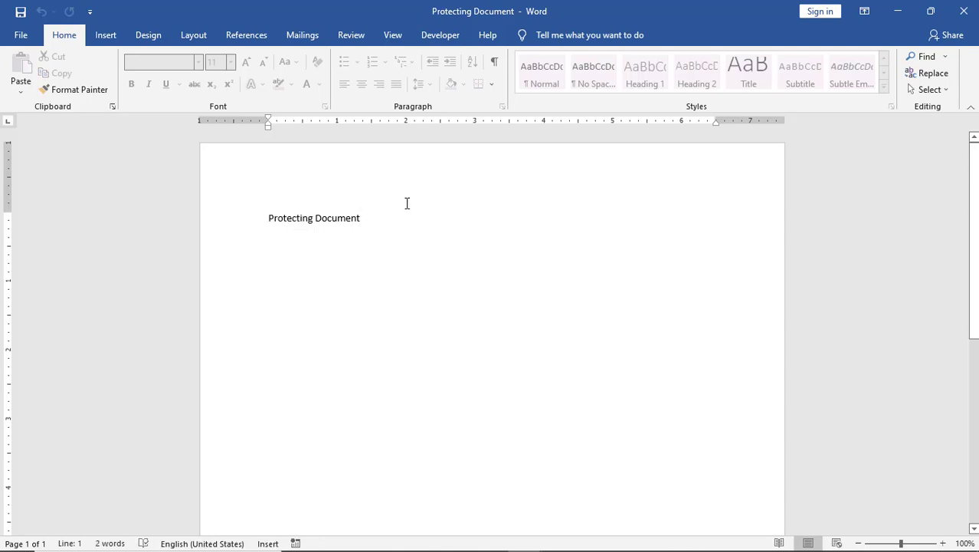
{"action": "key", "text": "BackSpace"}
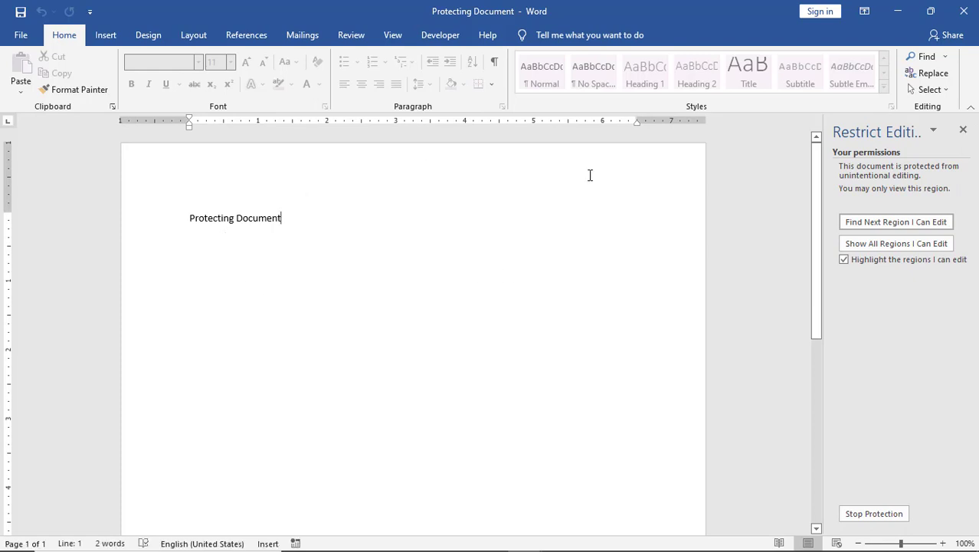
{"action": "left_click", "coordinate": [865, 520]}
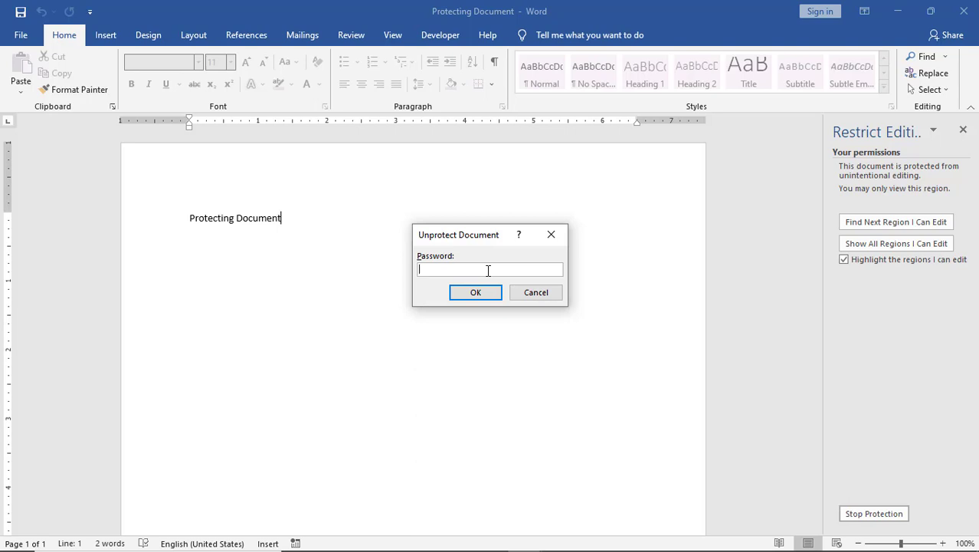
{"action": "left_click", "coordinate": [535, 294]}
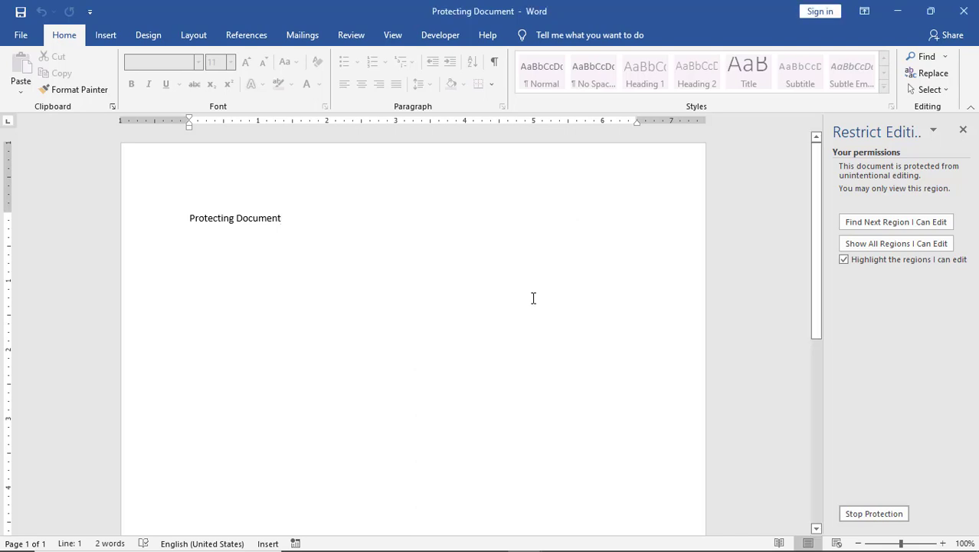